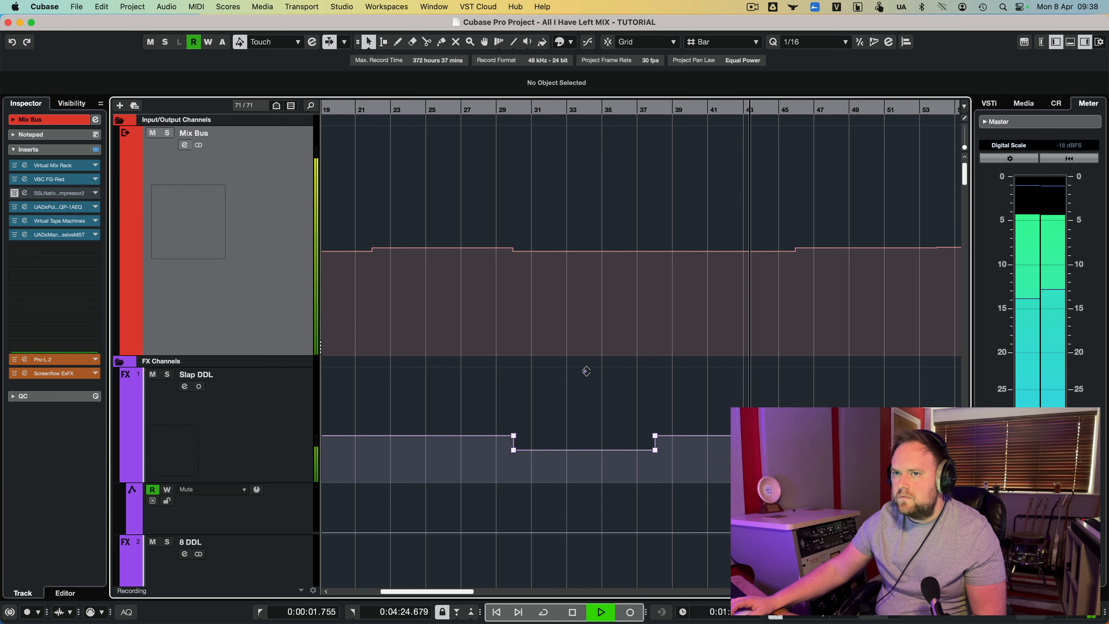
Turn on auto-scroll and collapse the FX Channels and Group Tracks folders in the track list
{"action": "key", "text": "f"}
{"action": "scroll", "coordinate": [587, 373], "scroll_direction": "down", "scroll_amount": 5}
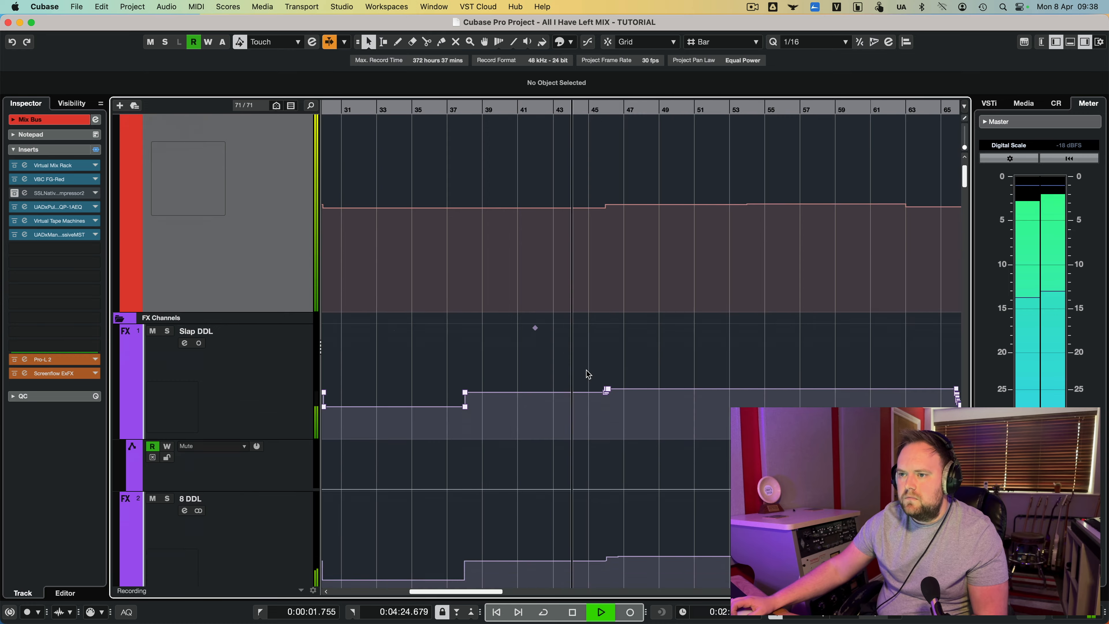
{"action": "scroll", "coordinate": [586, 374], "scroll_direction": "up", "scroll_amount": 2}
{"action": "scroll", "coordinate": [586, 373], "scroll_direction": "up", "scroll_amount": 3}
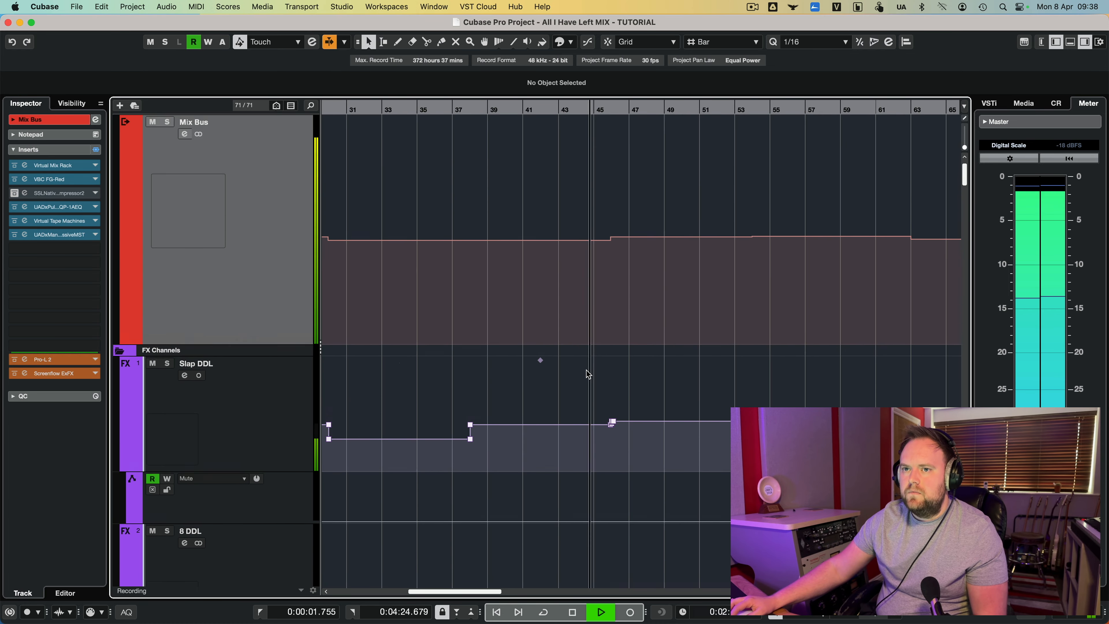
{"action": "left_click", "coordinate": [127, 366]}
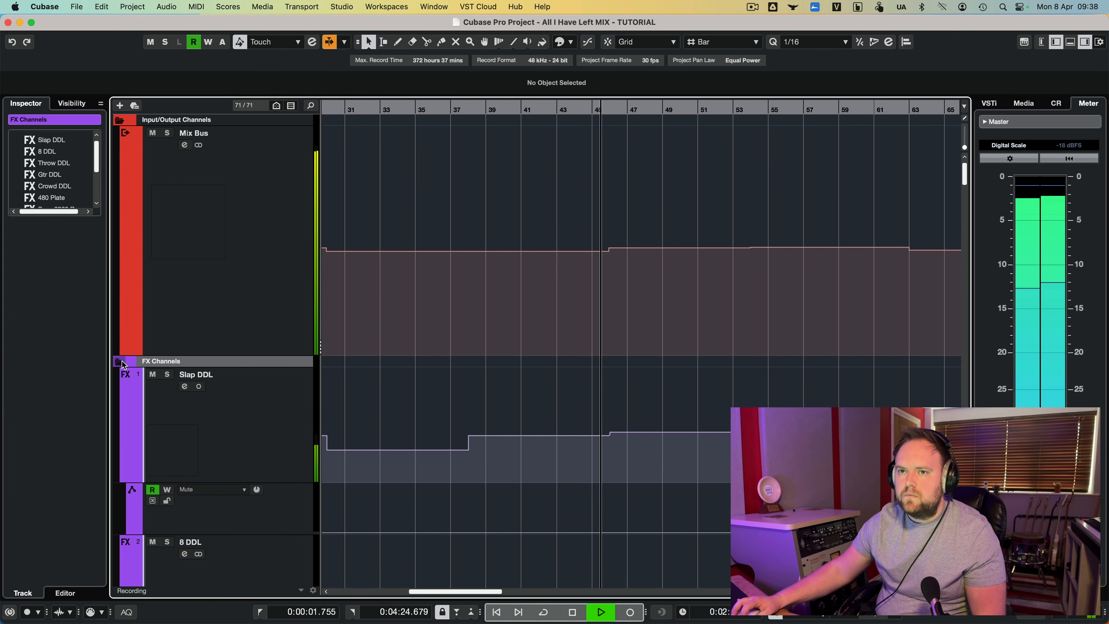
{"action": "left_click", "coordinate": [121, 362]}
{"action": "left_click", "coordinate": [123, 374]}
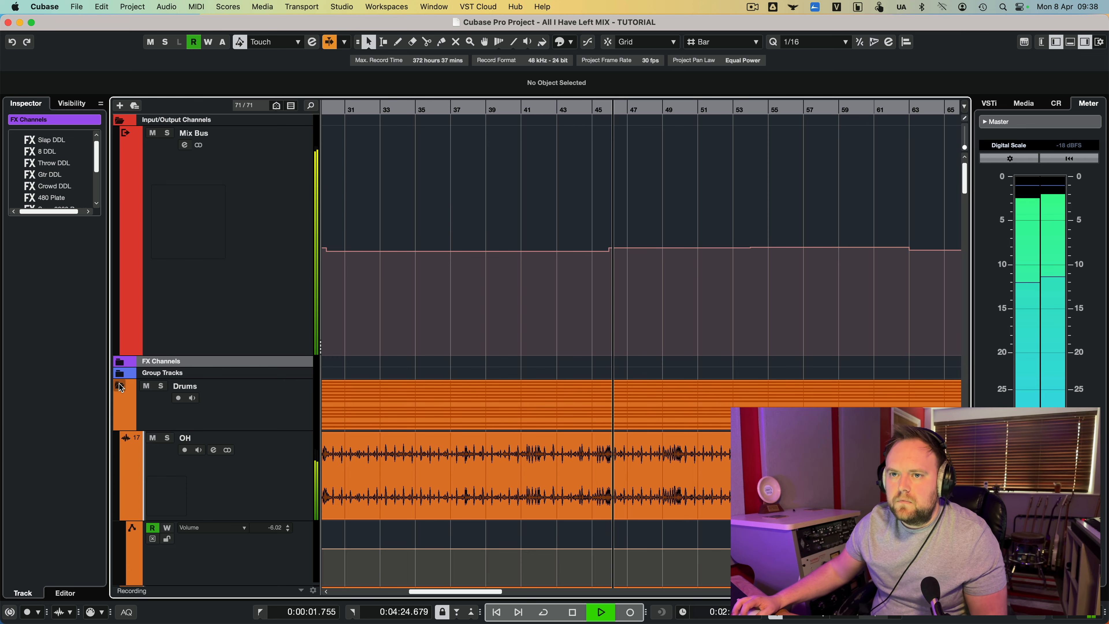
Collapse the Drums, Bass, Ac Gtrs, Keys & Strings, Gtrs, Vox and BVs folder tracks
{"action": "left_click", "coordinate": [119, 385]}
{"action": "left_click", "coordinate": [119, 437]}
{"action": "left_click", "coordinate": [119, 489]}
{"action": "scroll", "coordinate": [136, 415], "scroll_direction": "down", "scroll_amount": 6}
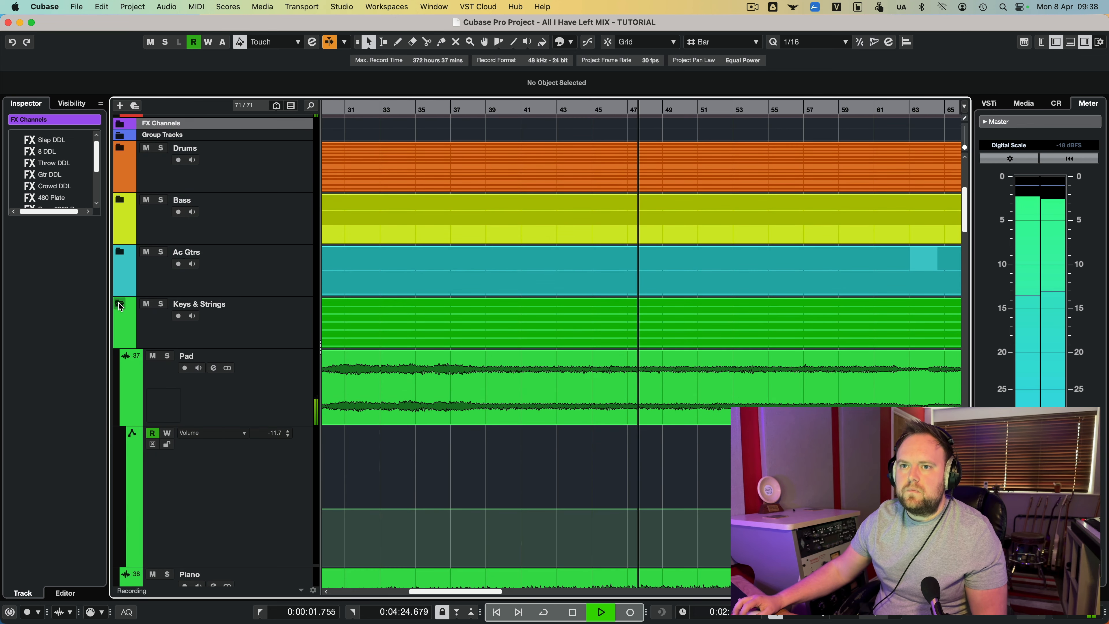
{"action": "left_click", "coordinate": [119, 304]}
{"action": "left_click", "coordinate": [121, 356]}
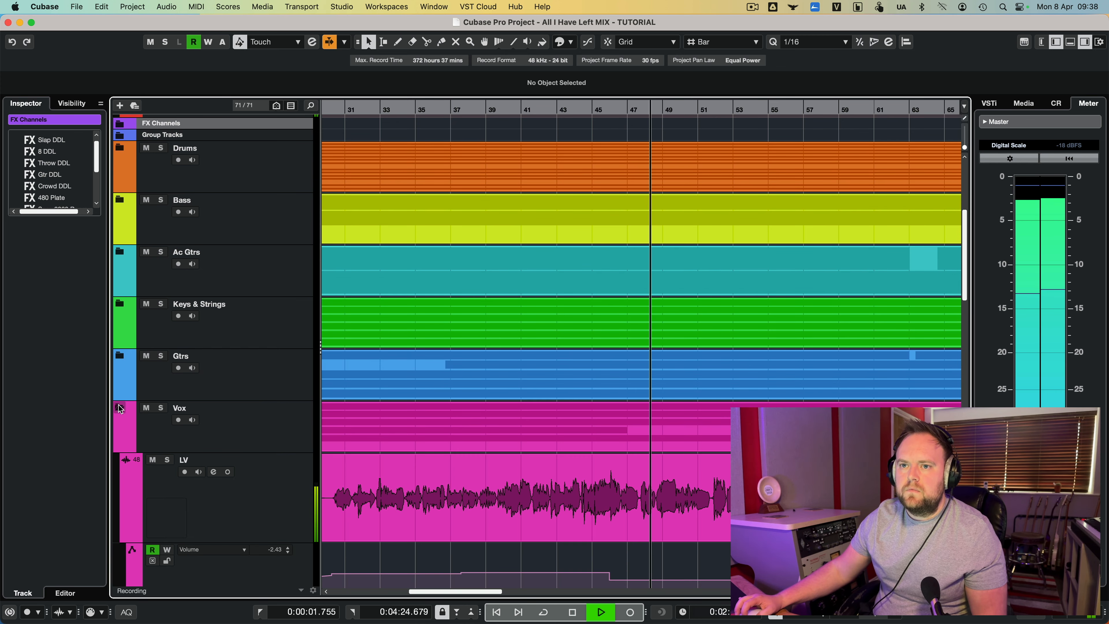
{"action": "left_click", "coordinate": [120, 408]}
{"action": "left_click", "coordinate": [120, 460]}
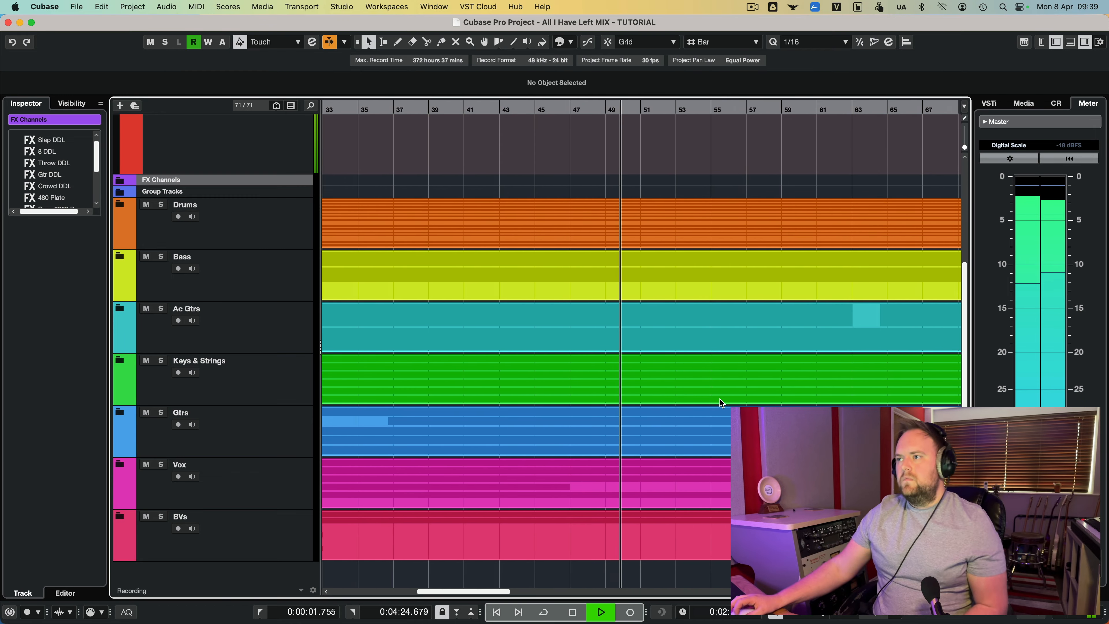
Select the Mix Bus track and stop playback
{"action": "scroll", "coordinate": [696, 393], "scroll_direction": "up", "scroll_amount": 5}
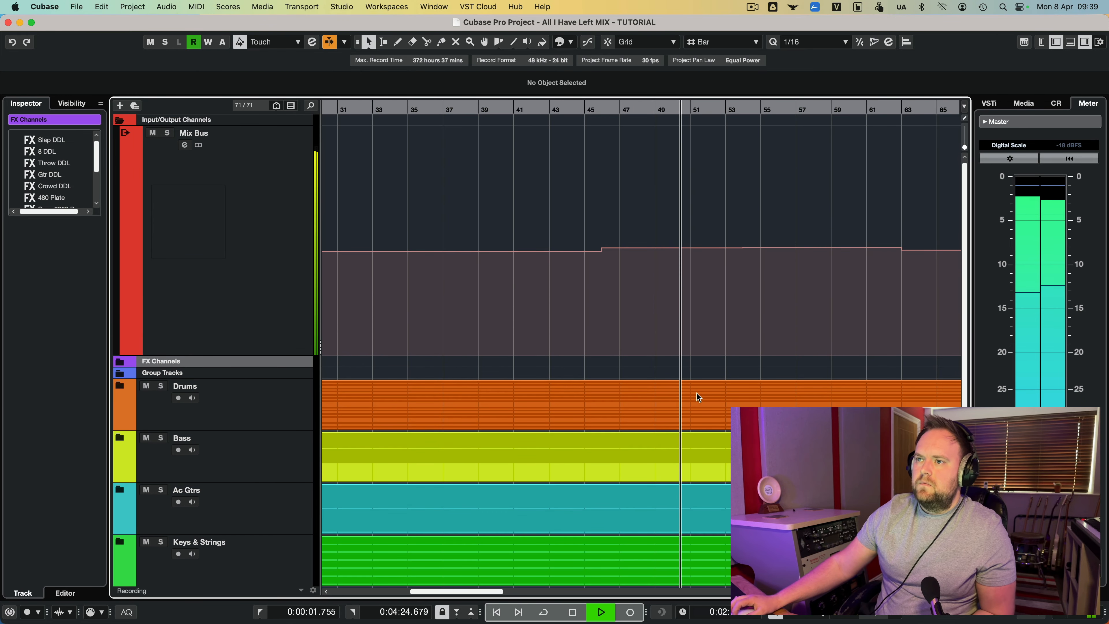
{"action": "left_click", "coordinate": [658, 344]}
{"action": "key", "text": "space"}
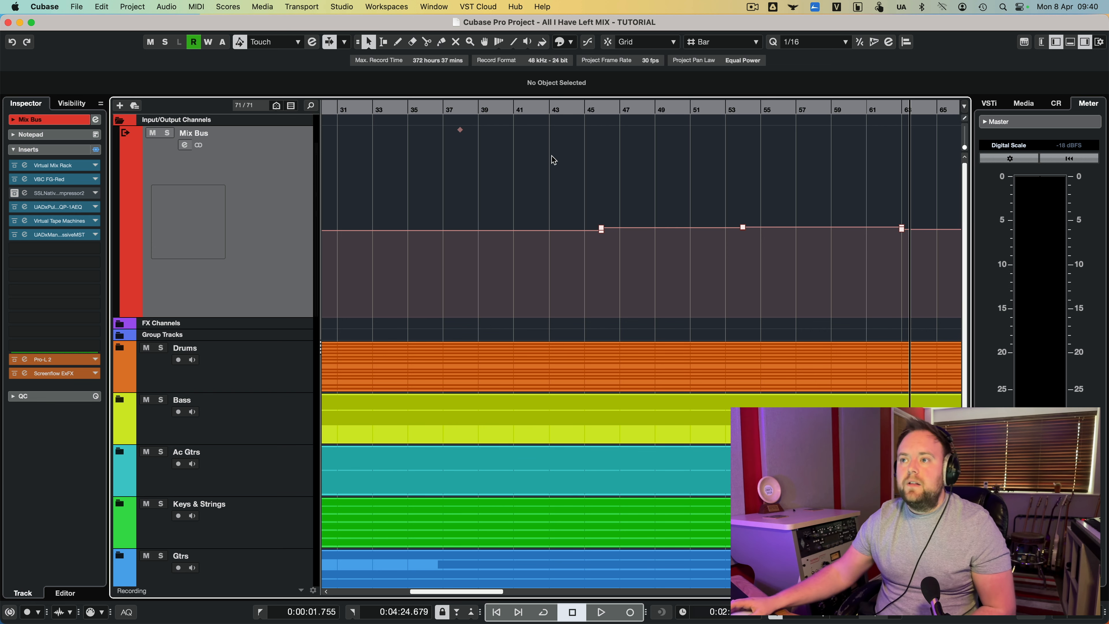
Open the VBC FG-Red compressor inserted on the Mix Bus and reposition its window over the Mix Bus track
{"action": "key", "text": "g"}
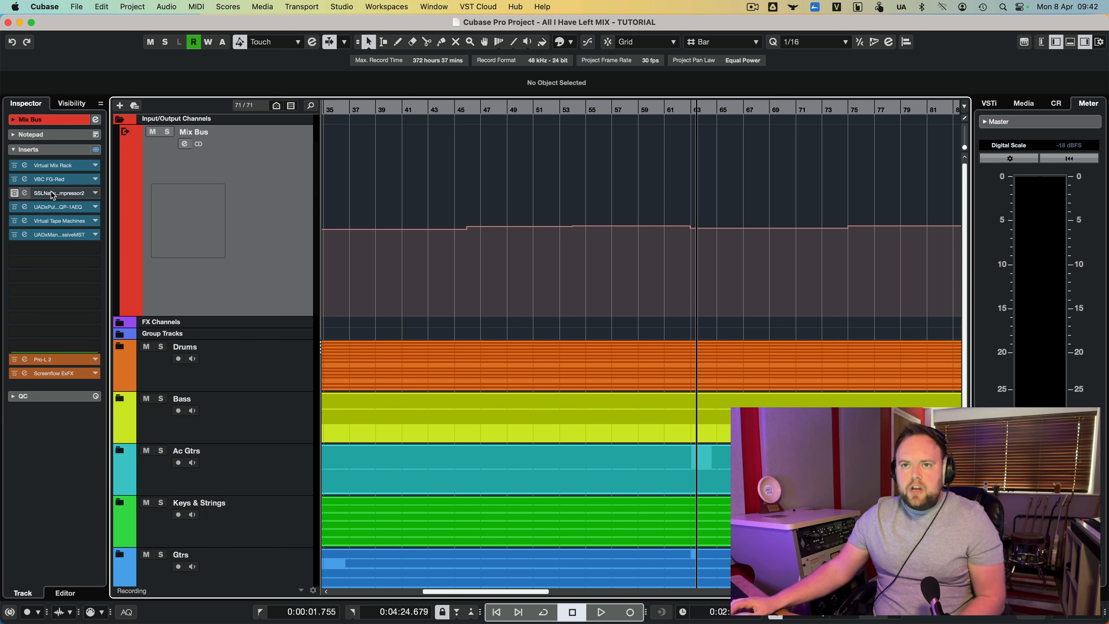
{"action": "left_click", "coordinate": [54, 182]}
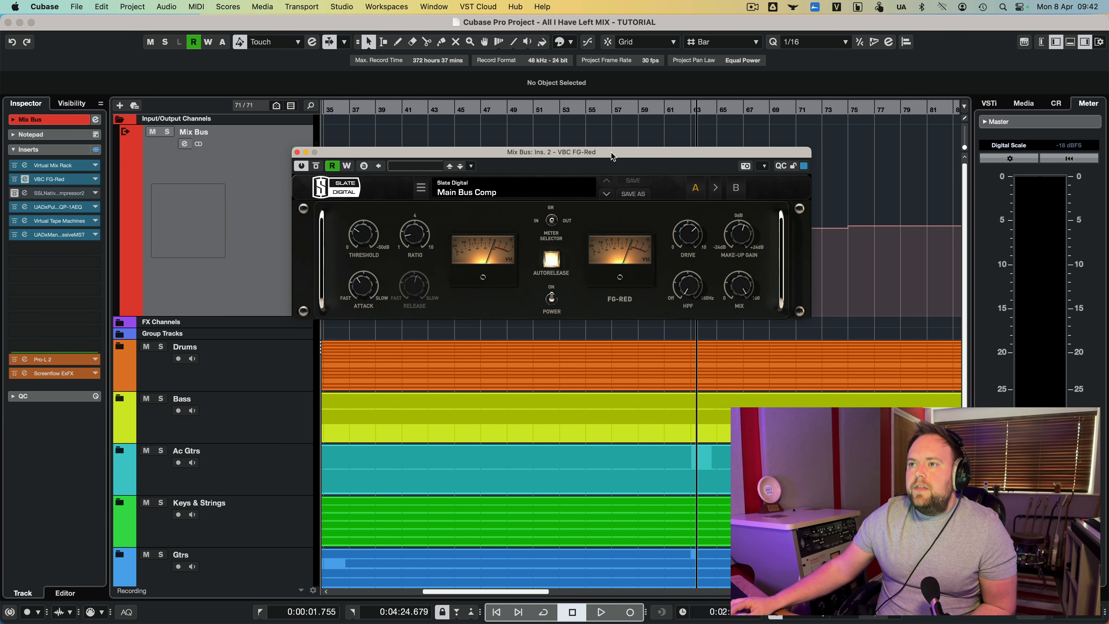
{"action": "left_click_drag", "start_coordinate": [614, 139], "coordinate": [397, 127]}
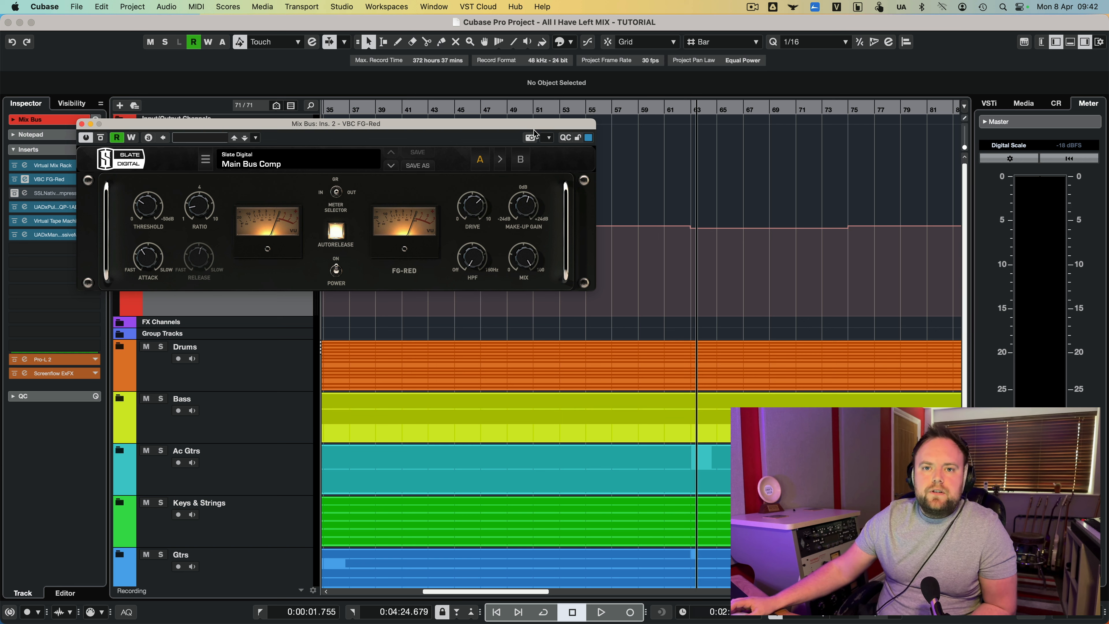
{"action": "left_click_drag", "start_coordinate": [509, 126], "coordinate": [520, 115]}
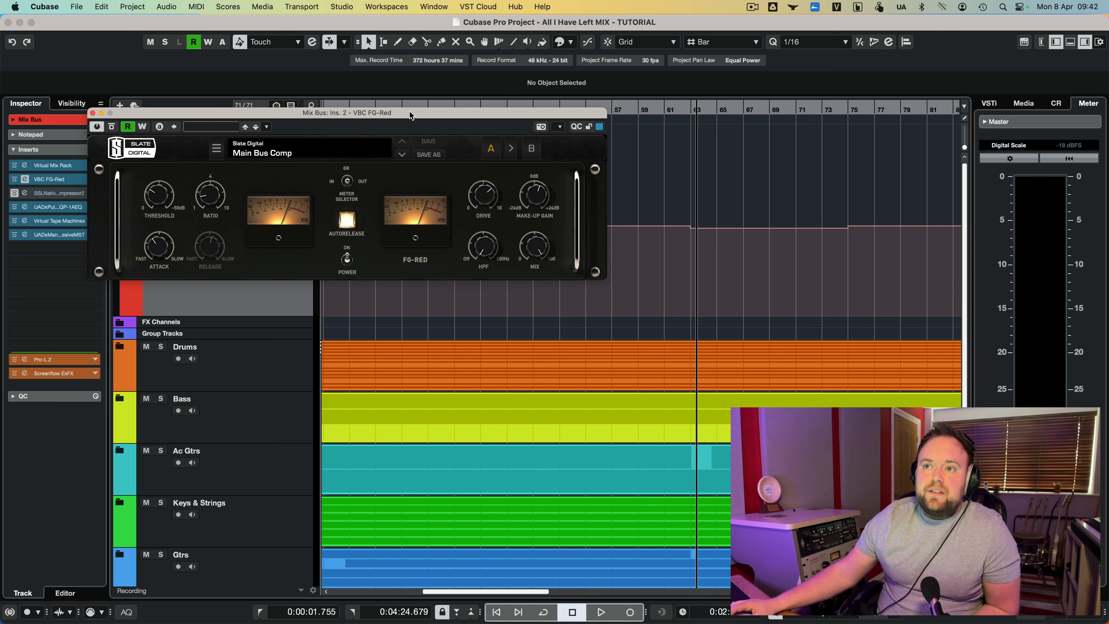
{"action": "left_click_drag", "start_coordinate": [379, 117], "coordinate": [449, 124]}
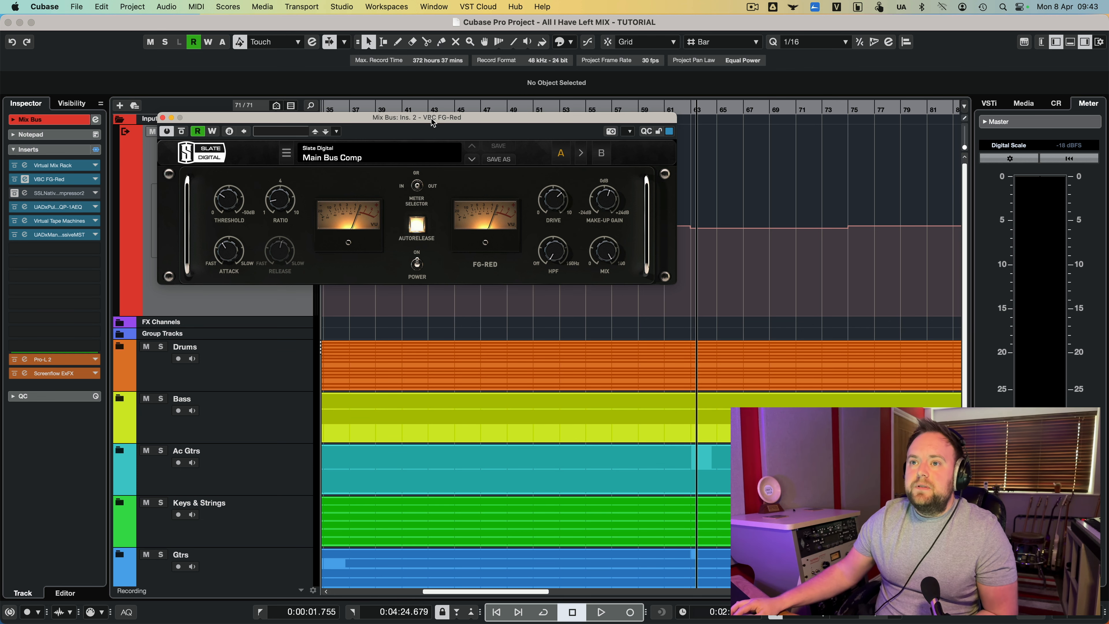
{"action": "left_click_drag", "start_coordinate": [431, 122], "coordinate": [458, 115]}
Compare the mix during playback with the VBC FG-Red bypassed and active, leave it active and stop playback
{"action": "mouse_move", "coordinate": [306, 199]}
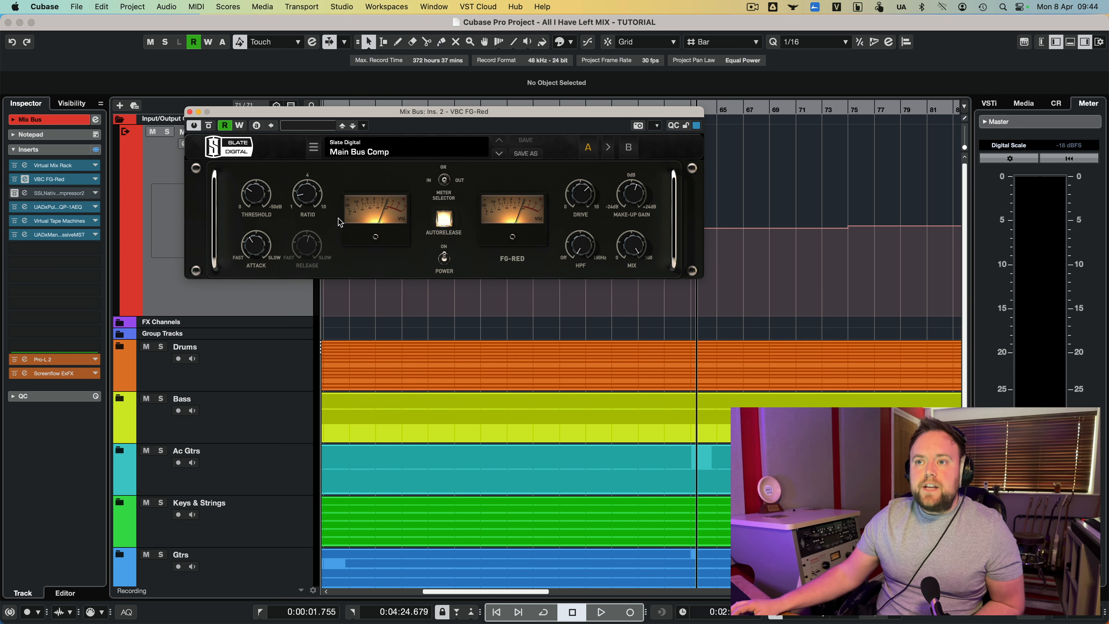
{"action": "mouse_move", "coordinate": [307, 196]}
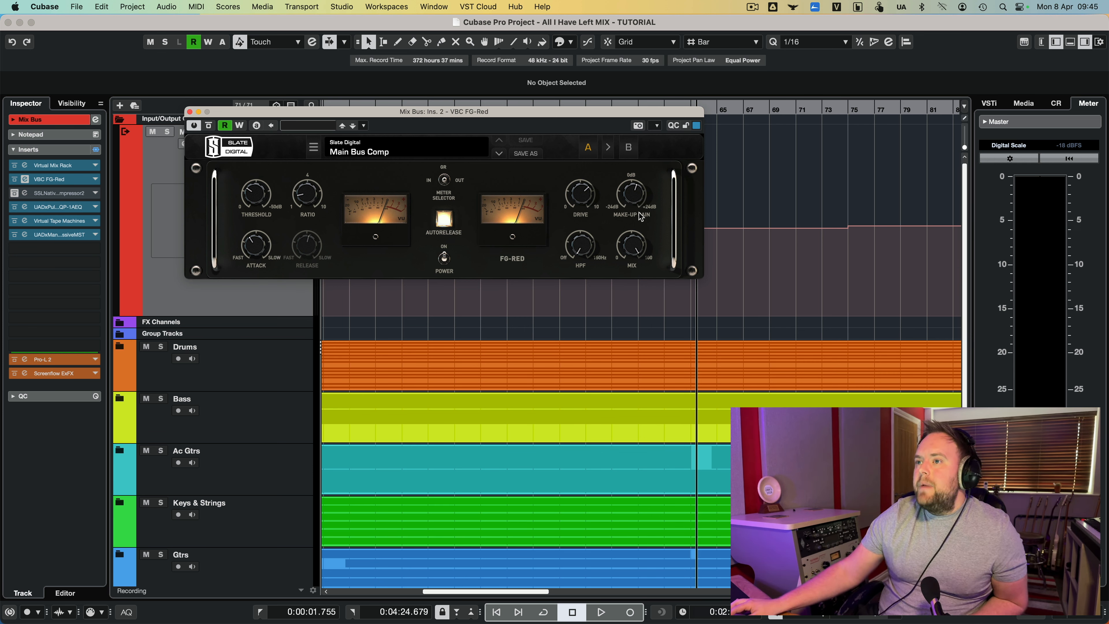
{"action": "mouse_move", "coordinate": [633, 199]}
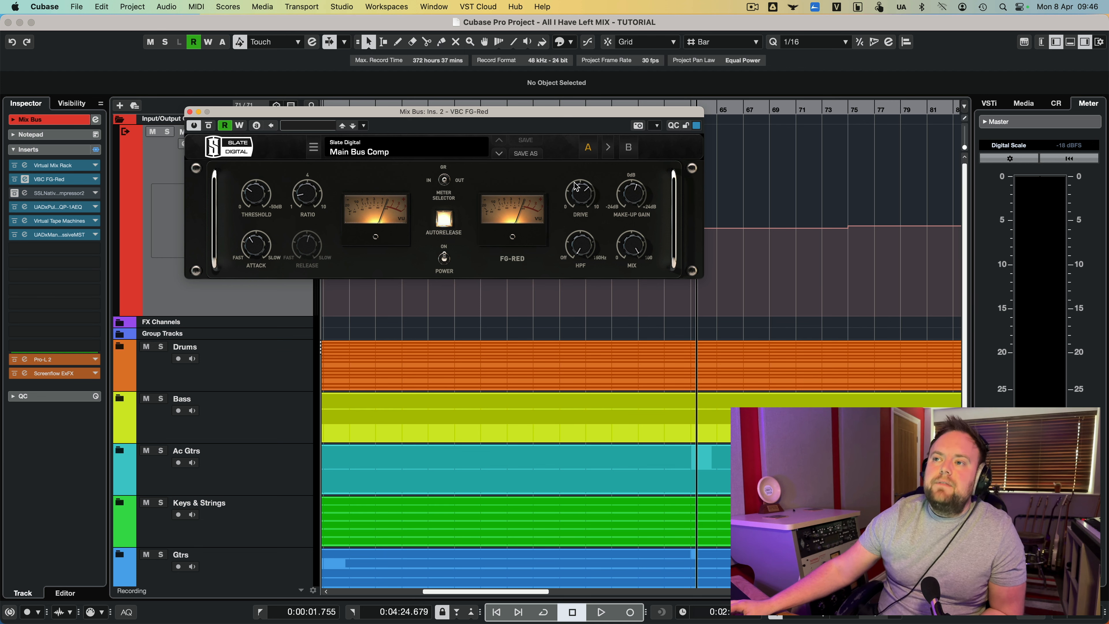
{"action": "mouse_move", "coordinate": [576, 186]}
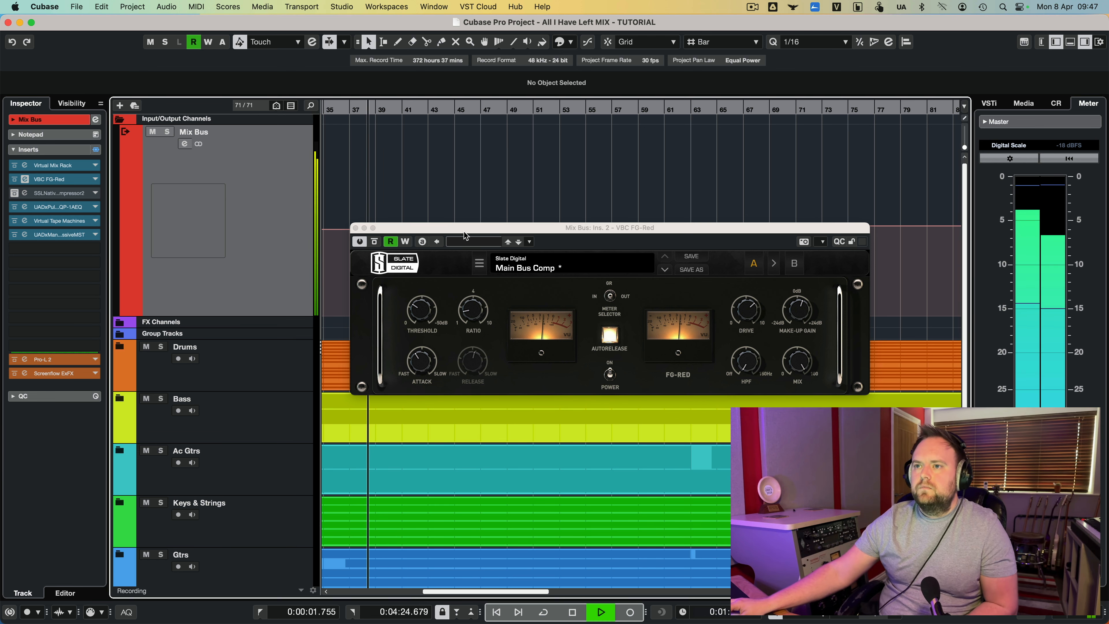
{"action": "left_click_drag", "start_coordinate": [464, 232], "coordinate": [307, 148]}
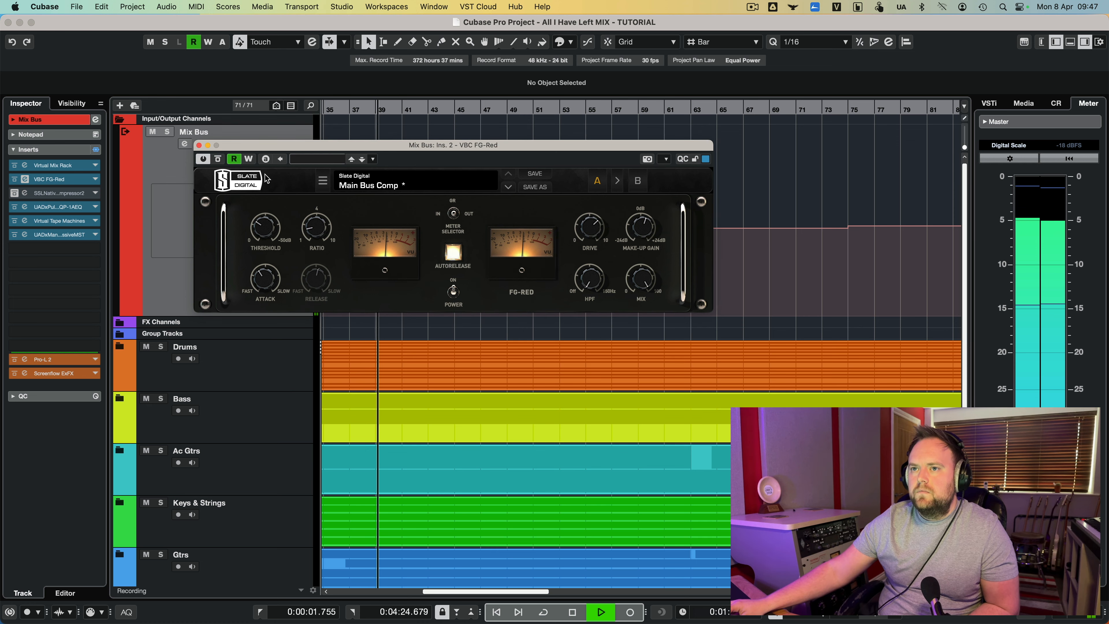
{"action": "left_click", "coordinate": [218, 159]}
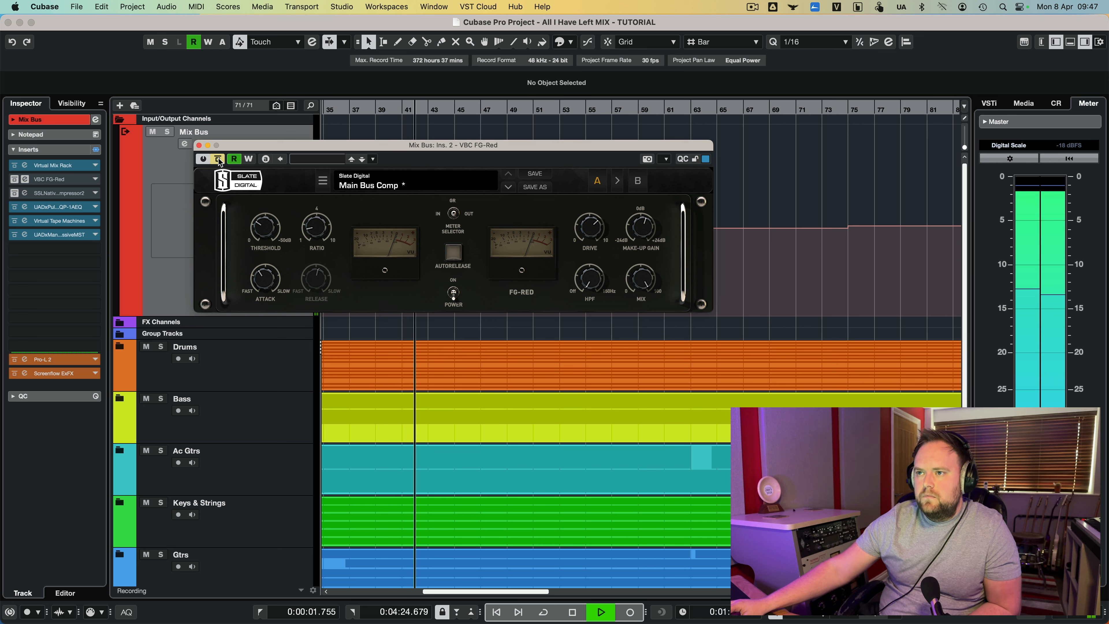
{"action": "left_click", "coordinate": [218, 159]}
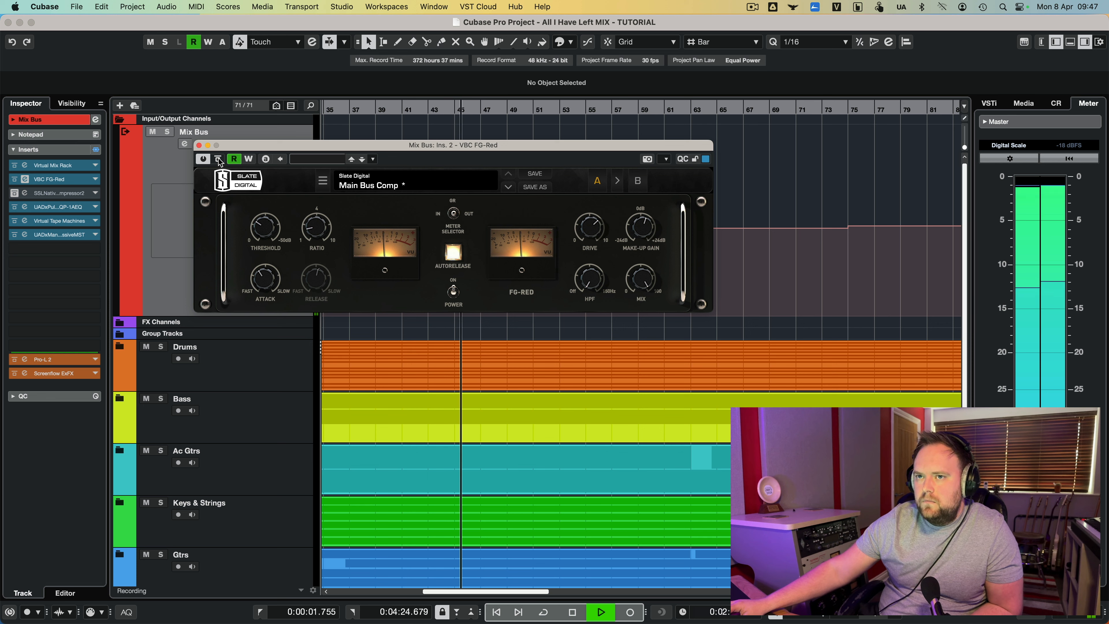
{"action": "left_click", "coordinate": [219, 160]}
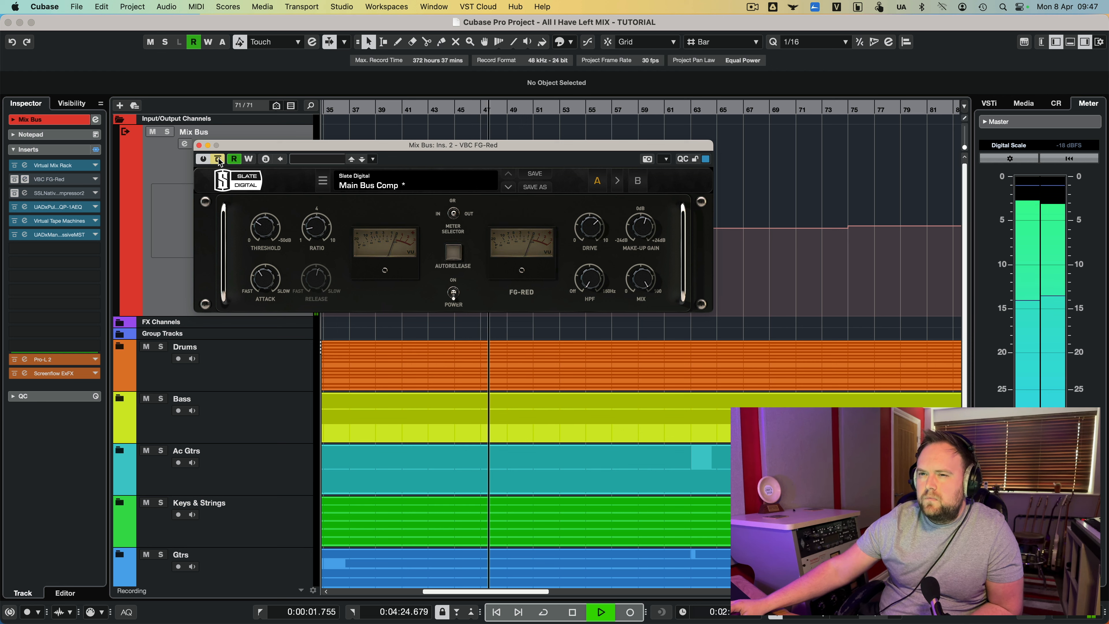
{"action": "left_click", "coordinate": [219, 160]}
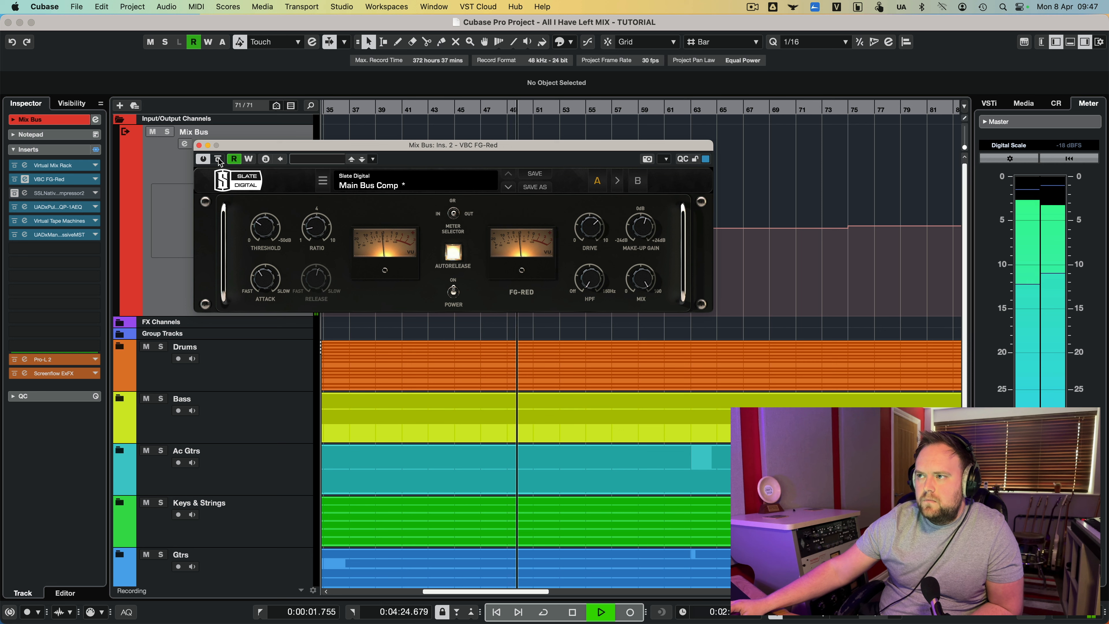
{"action": "left_click", "coordinate": [219, 160]}
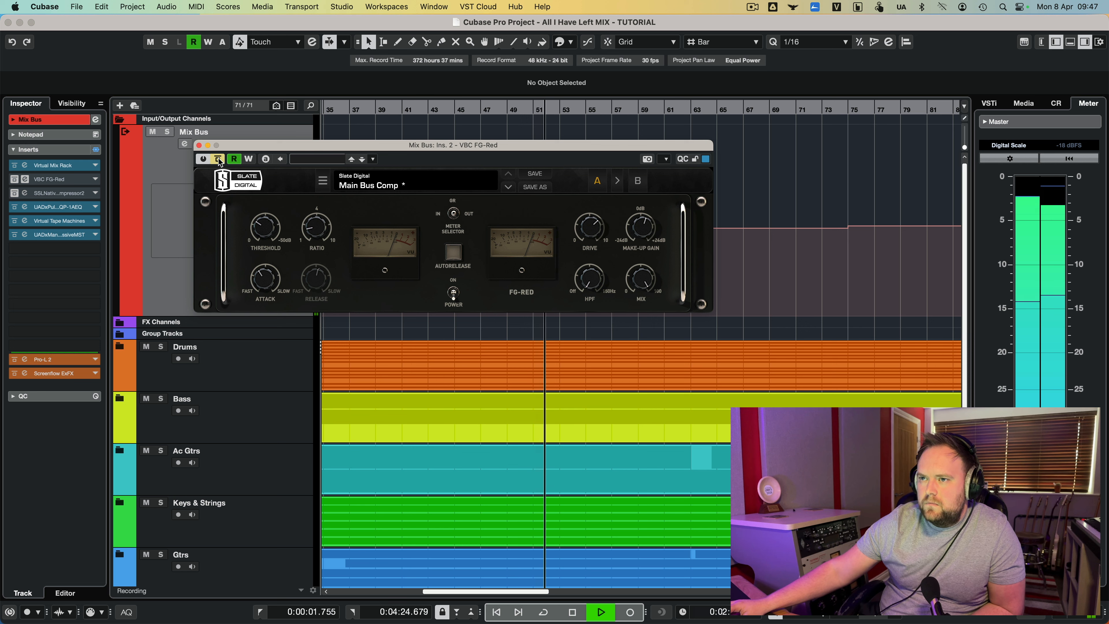
{"action": "left_click", "coordinate": [218, 160]}
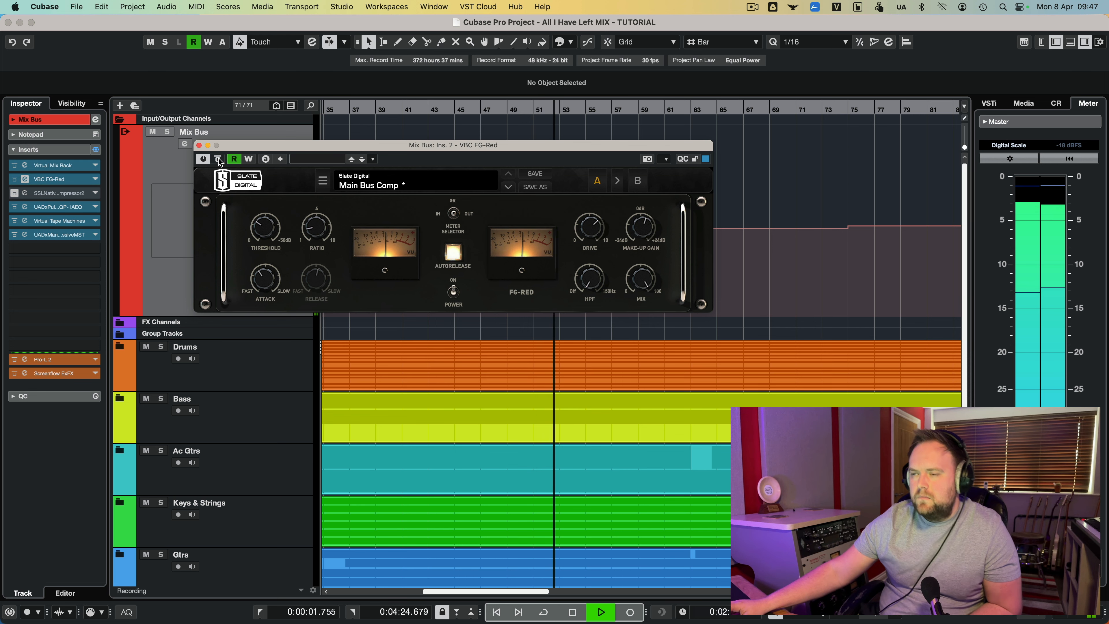
{"action": "key", "text": "space"}
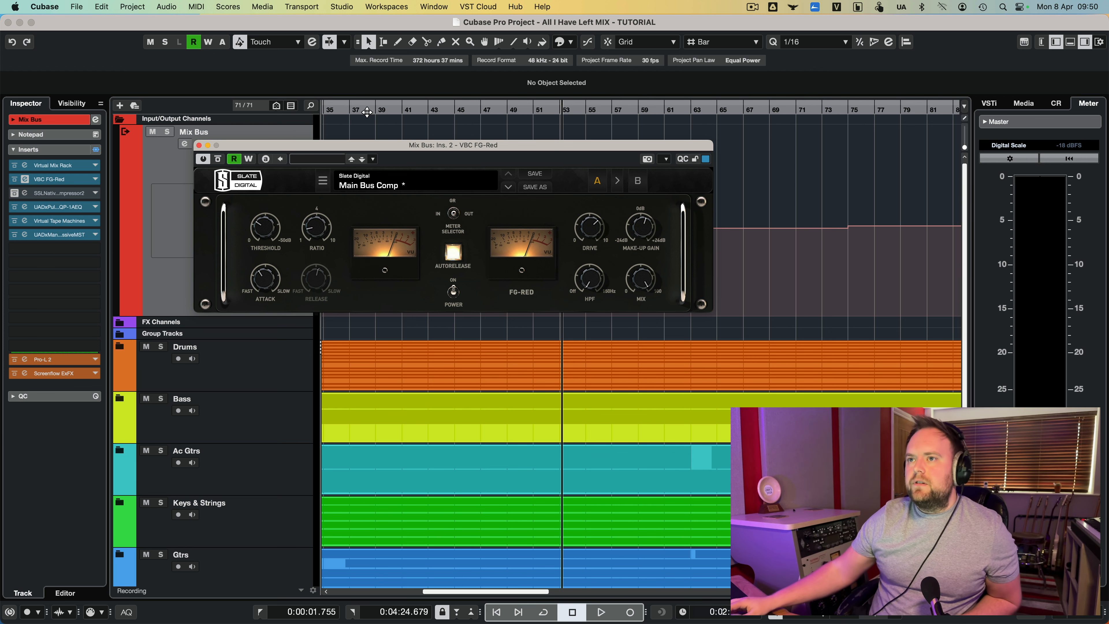
Play the song from about bar 40 while adjusting the FG-Red's threshold, and stop playback
{"action": "double_click", "coordinate": [387, 110]}
{"action": "left_click", "coordinate": [267, 233]}
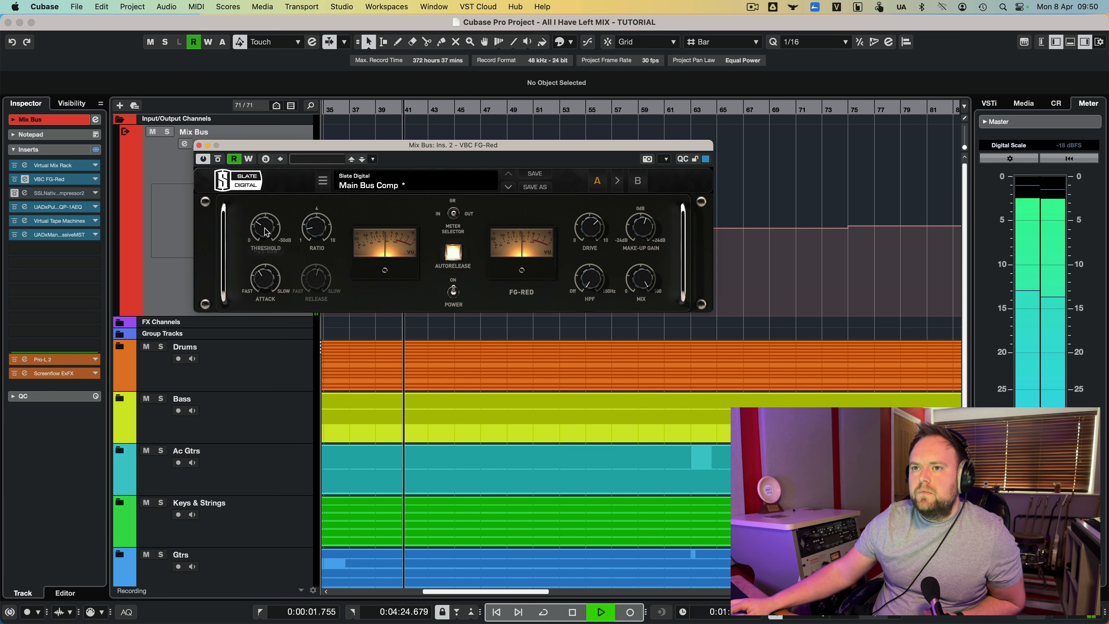
{"action": "left_click_drag", "start_coordinate": [265, 232], "coordinate": [272, 180]}
{"action": "mouse_move", "coordinate": [265, 231]}
{"action": "left_mouse_down"}
{"action": "mouse_move", "coordinate": [265, 252]}
{"action": "mouse_move", "coordinate": [267, 240]}
{"action": "left_mouse_up"}
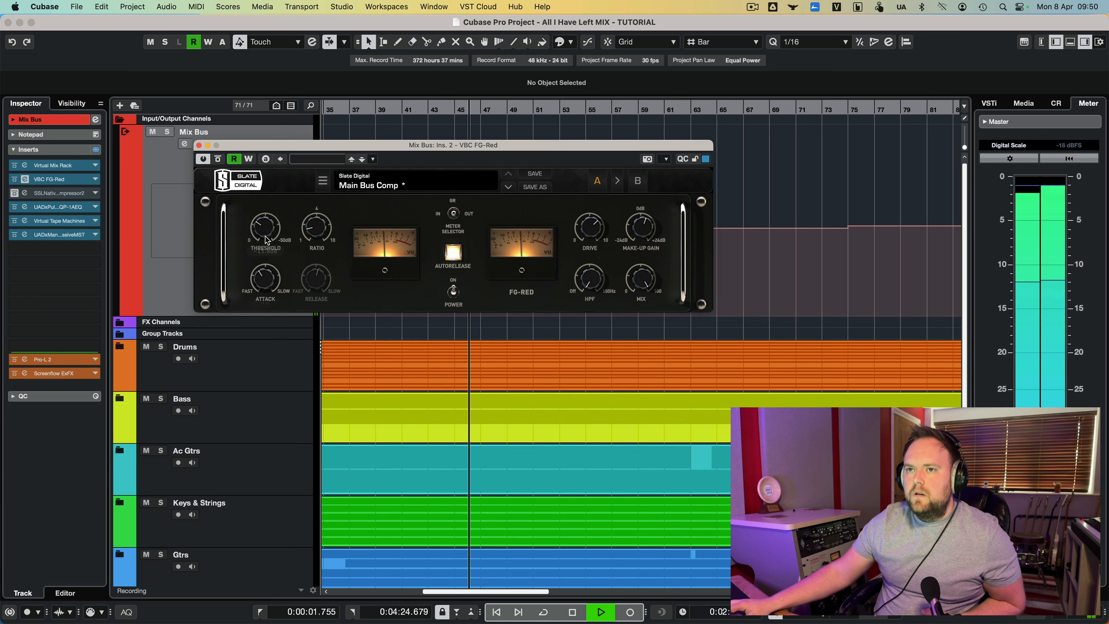
{"action": "left_click_drag", "start_coordinate": [264, 237], "coordinate": [261, 186]}
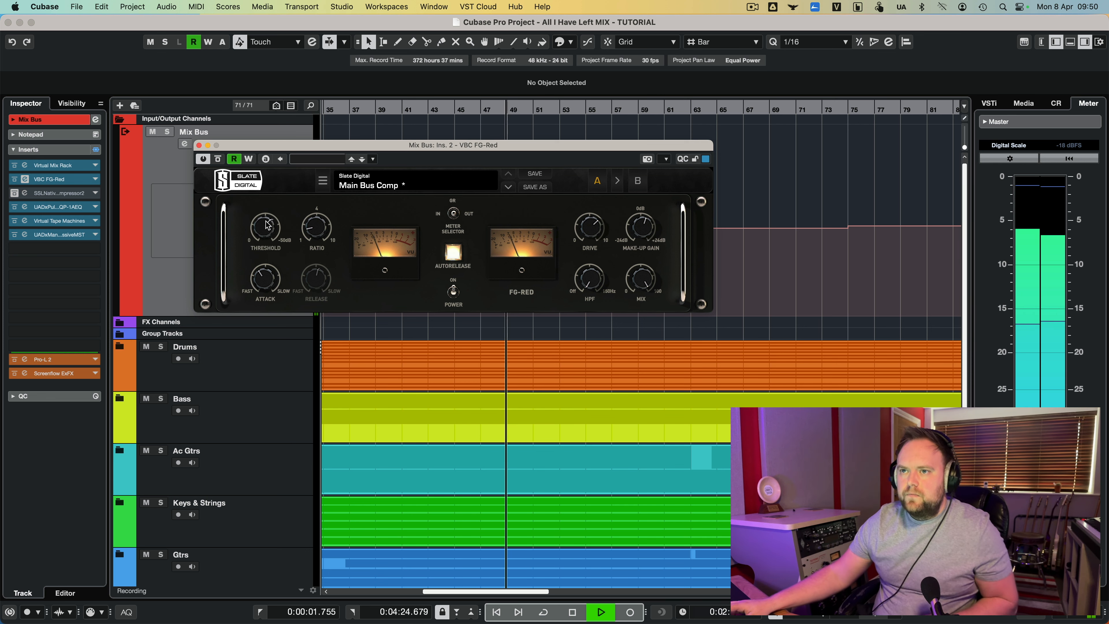
{"action": "key", "text": "space"}
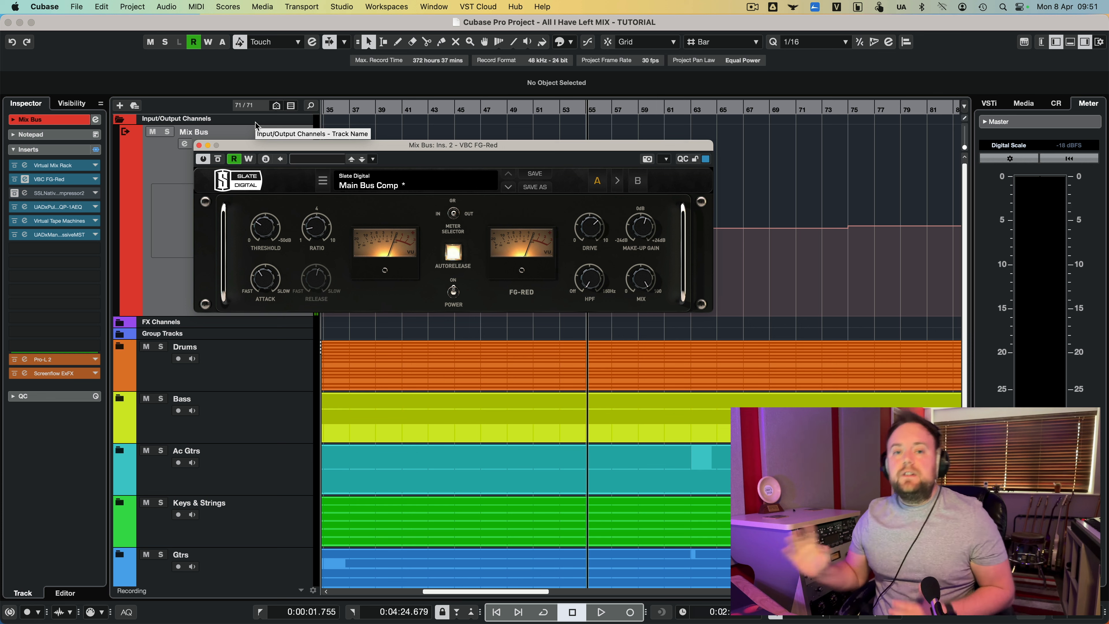
Bypass VBC FG-Red in favour of SSL Native Bus Compressor 2 on the Mix Bus and audition the SSL with its editor open from about bar 41
{"action": "left_click", "coordinate": [199, 146]}
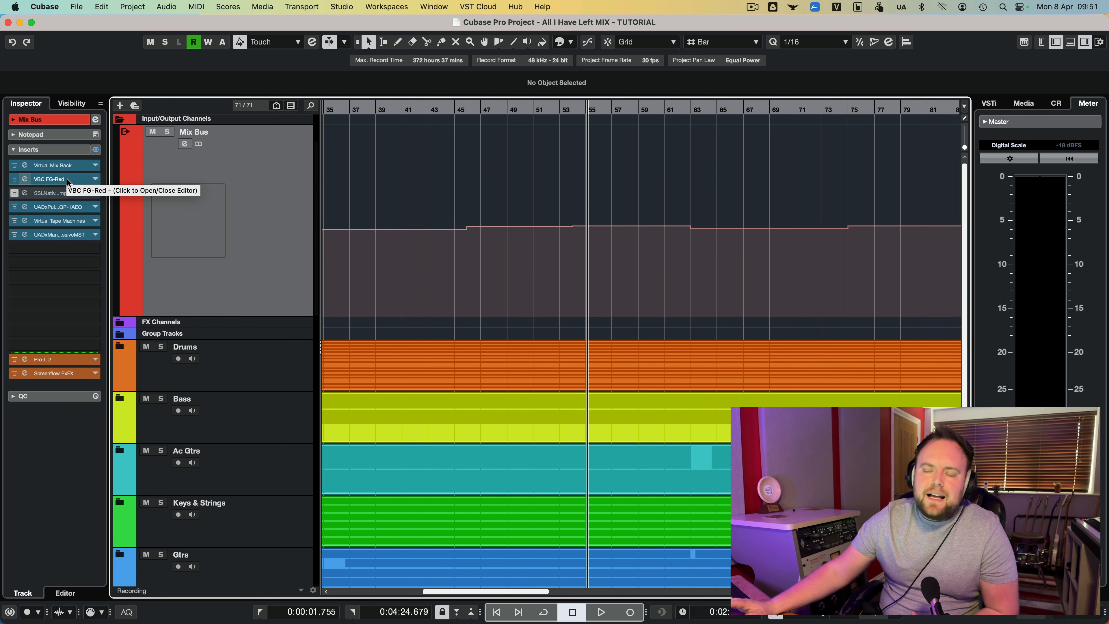
{"action": "left_click", "coordinate": [14, 179]}
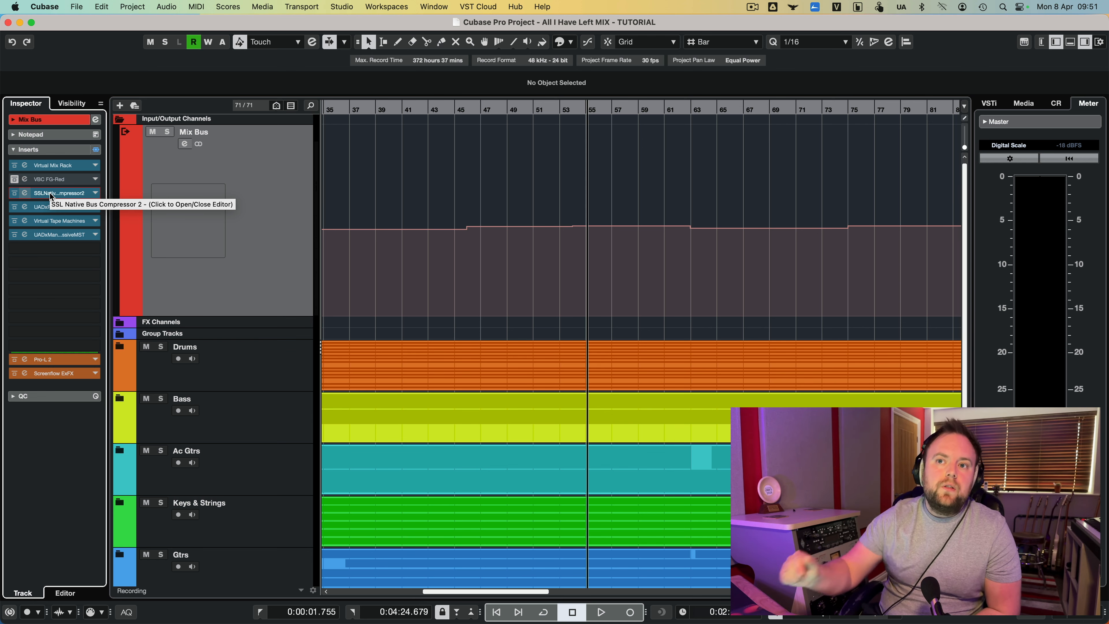
{"action": "left_click", "coordinate": [59, 192]}
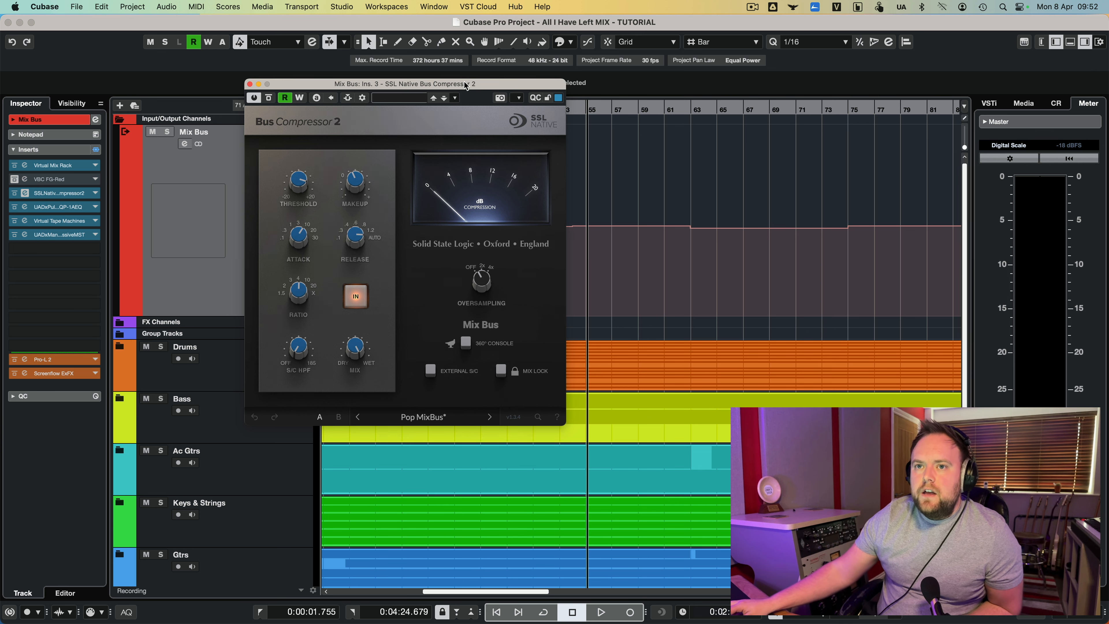
{"action": "left_click_drag", "start_coordinate": [474, 86], "coordinate": [297, 66]}
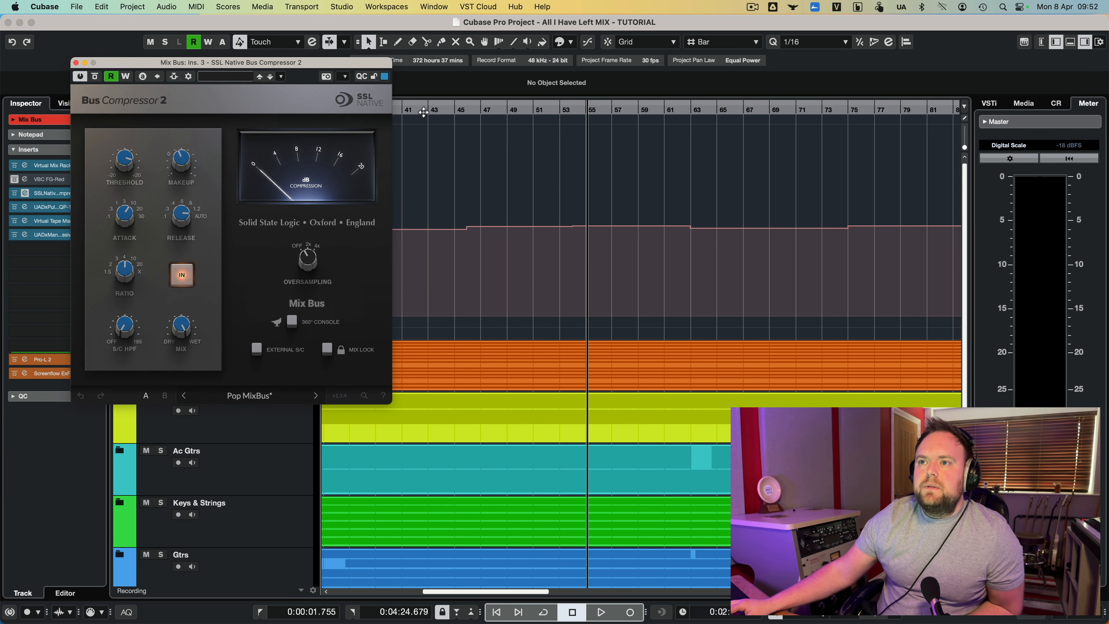
{"action": "double_click", "coordinate": [407, 113]}
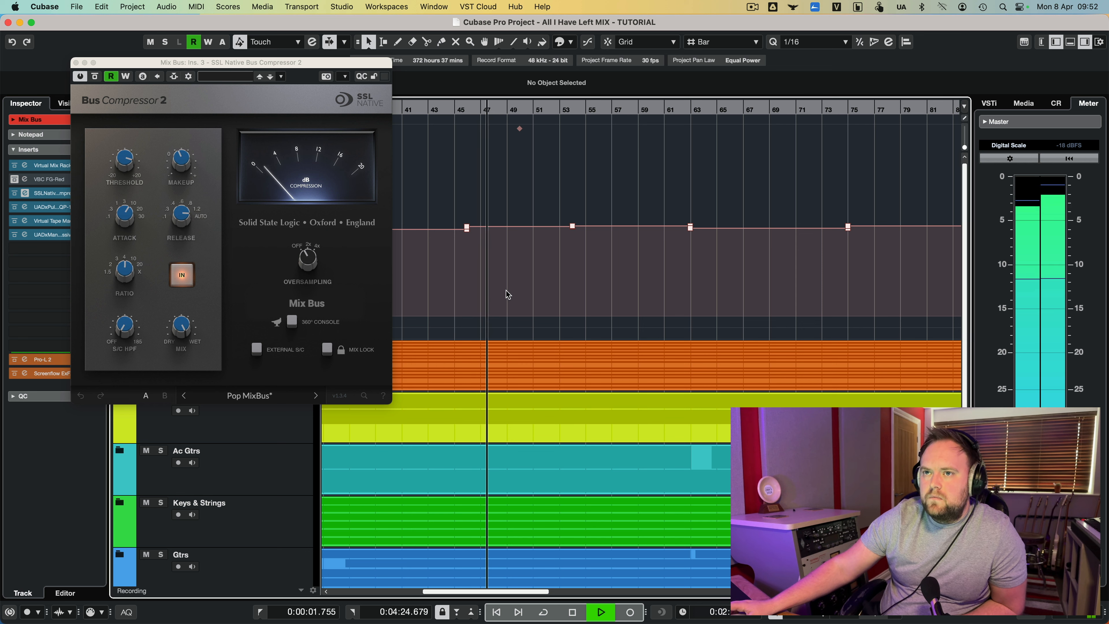
Stop playback, move the SSL Native Bus Compressor 2 window clear of the Mix Bus inserts and lower the compressor's ratio
{"action": "key", "text": "space"}
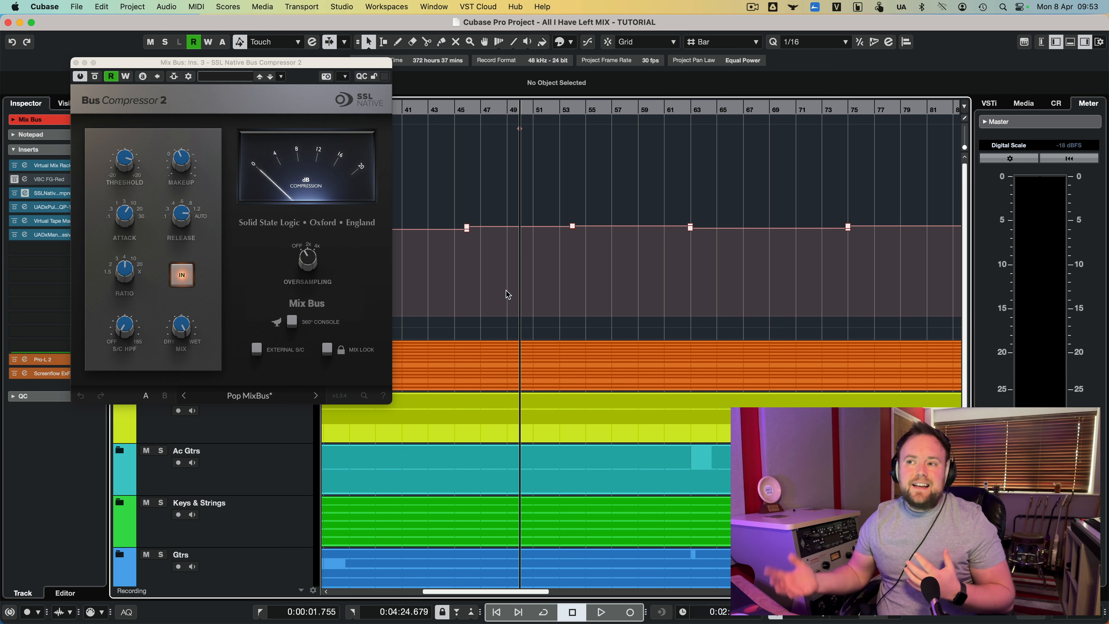
{"action": "left_click_drag", "start_coordinate": [192, 62], "coordinate": [222, 41]}
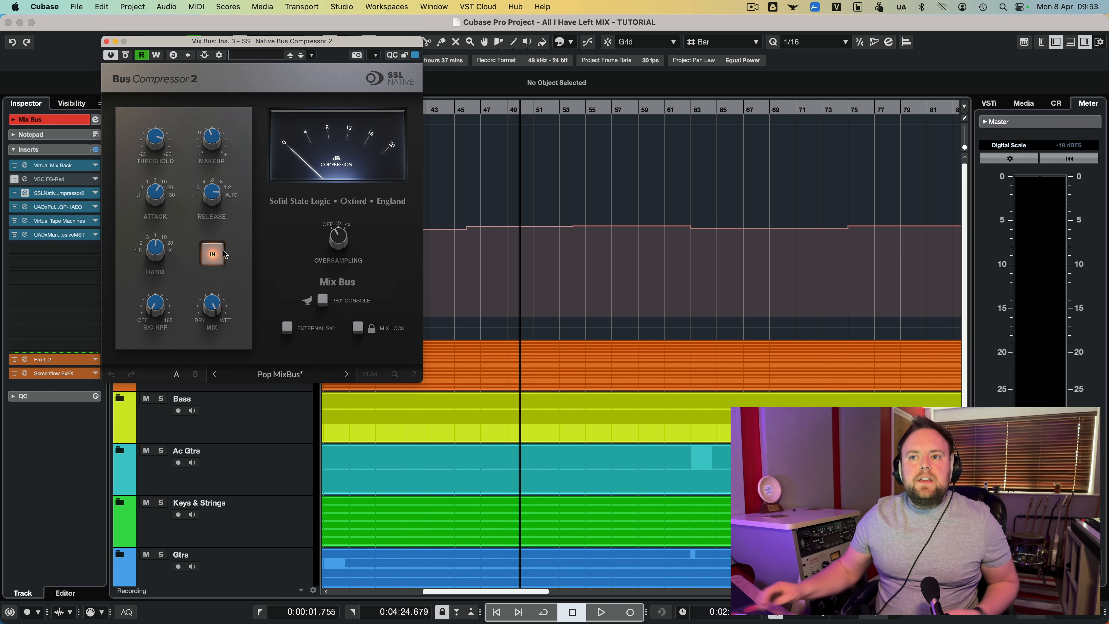
{"action": "left_click", "coordinate": [209, 248]}
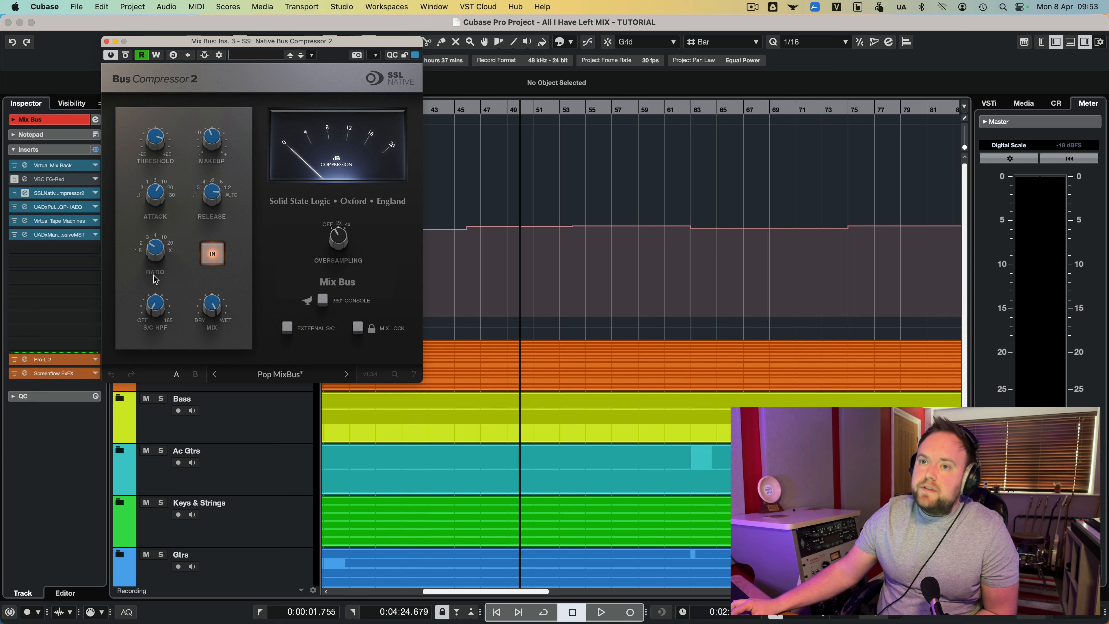
{"action": "mouse_move", "coordinate": [153, 300]}
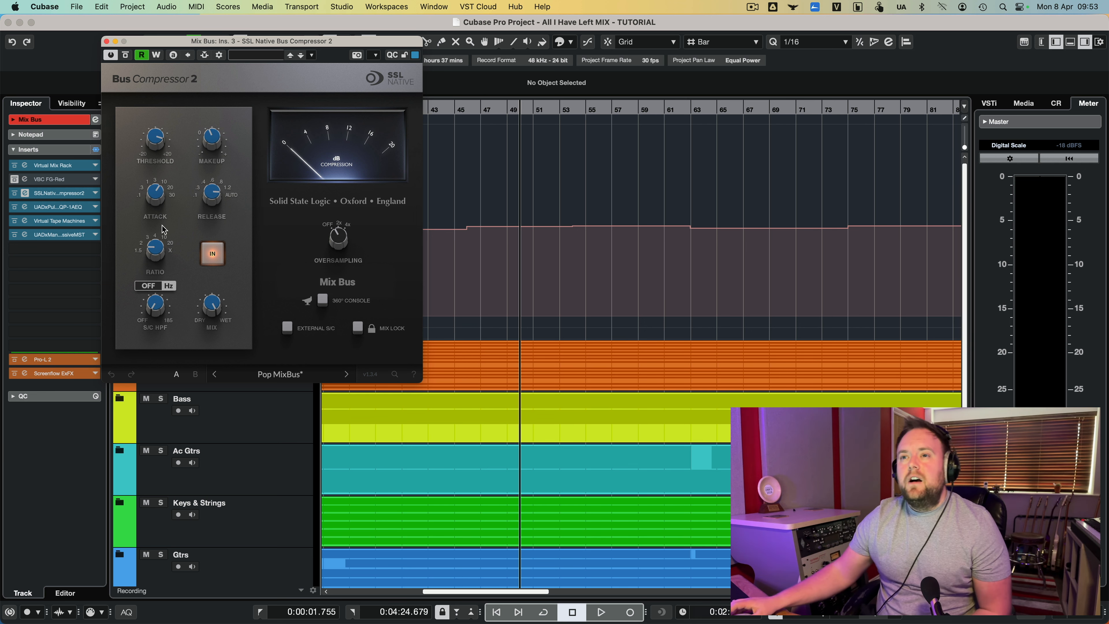
{"action": "left_click_drag", "start_coordinate": [193, 44], "coordinate": [268, 42]}
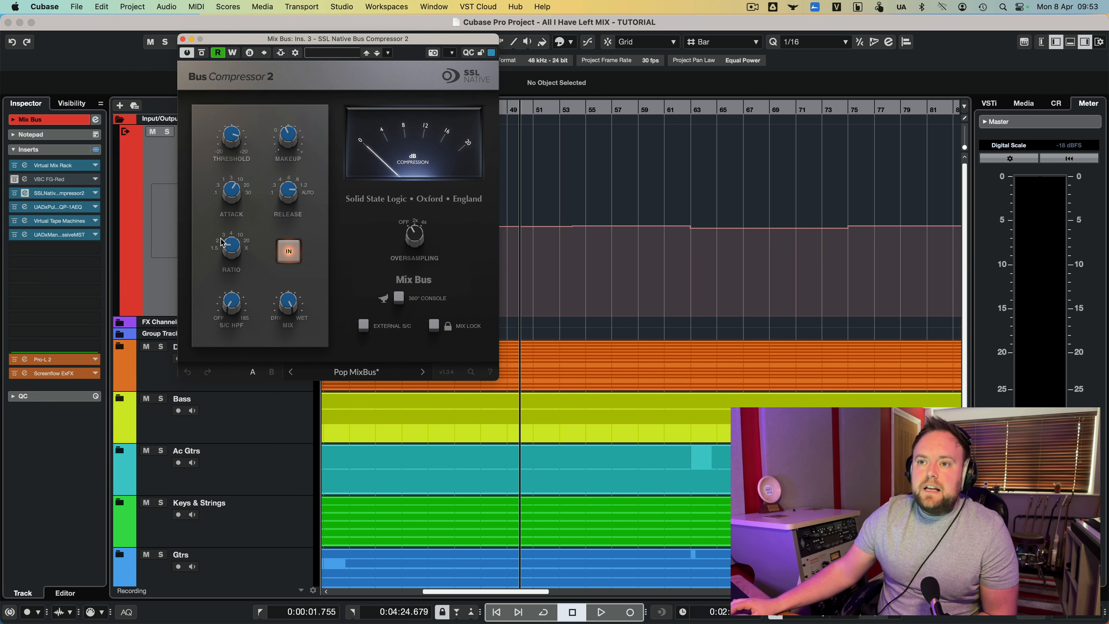
{"action": "left_click_drag", "start_coordinate": [271, 43], "coordinate": [201, 44]}
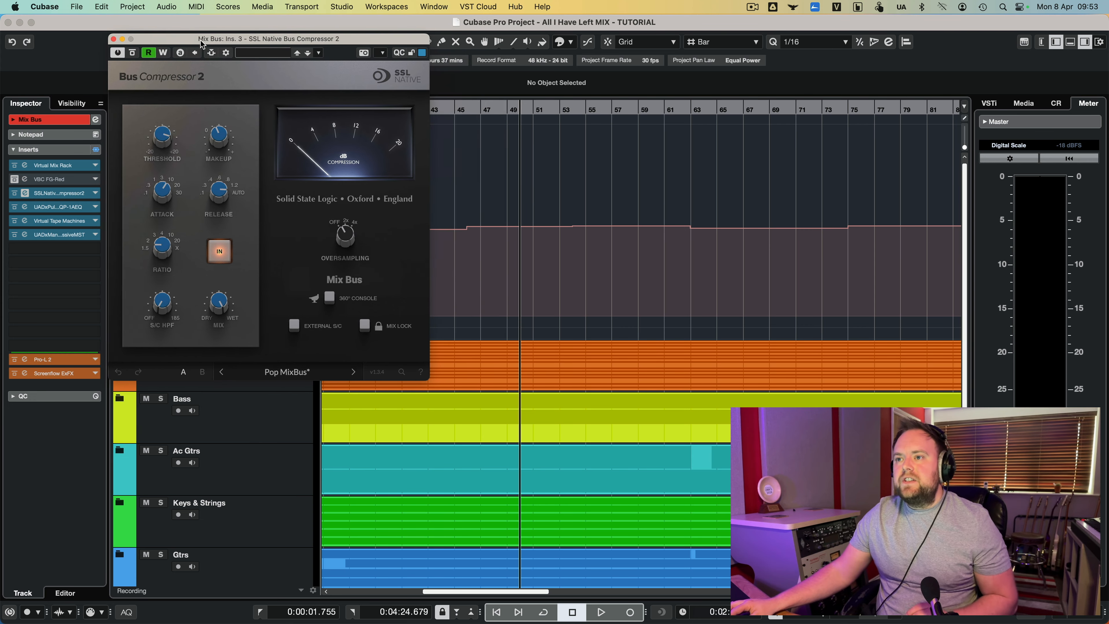
Lower the SSL compressor's threshold during playback for about 4 dB of gain reduction, and stop the song
{"action": "key", "text": "space"}
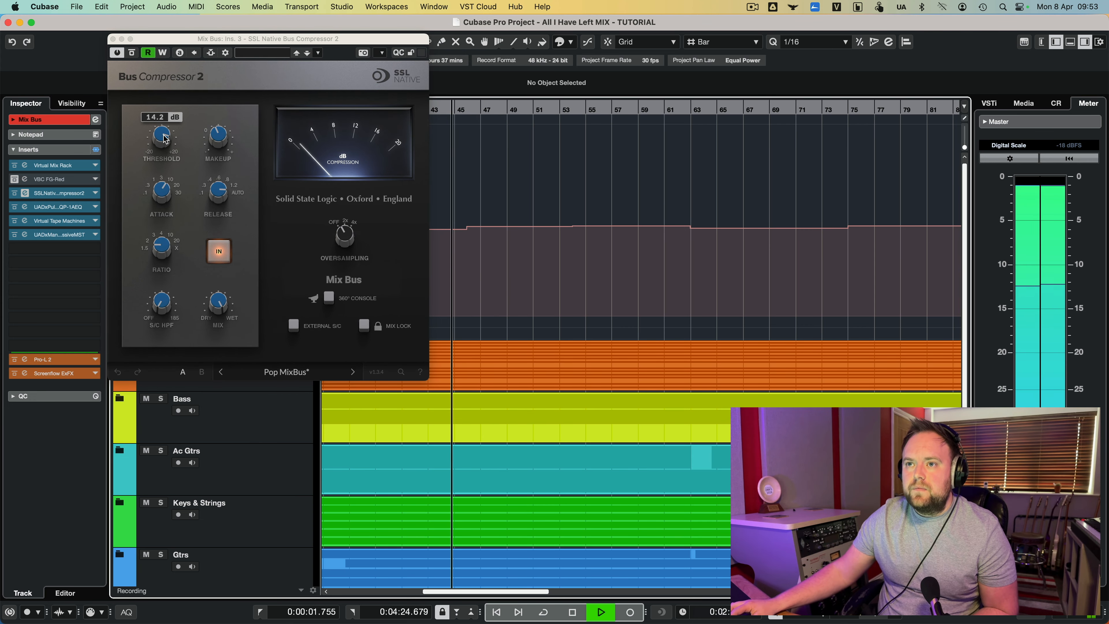
{"action": "left_click", "coordinate": [163, 147]}
{"action": "left_click_drag", "start_coordinate": [162, 147], "coordinate": [161, 179]}
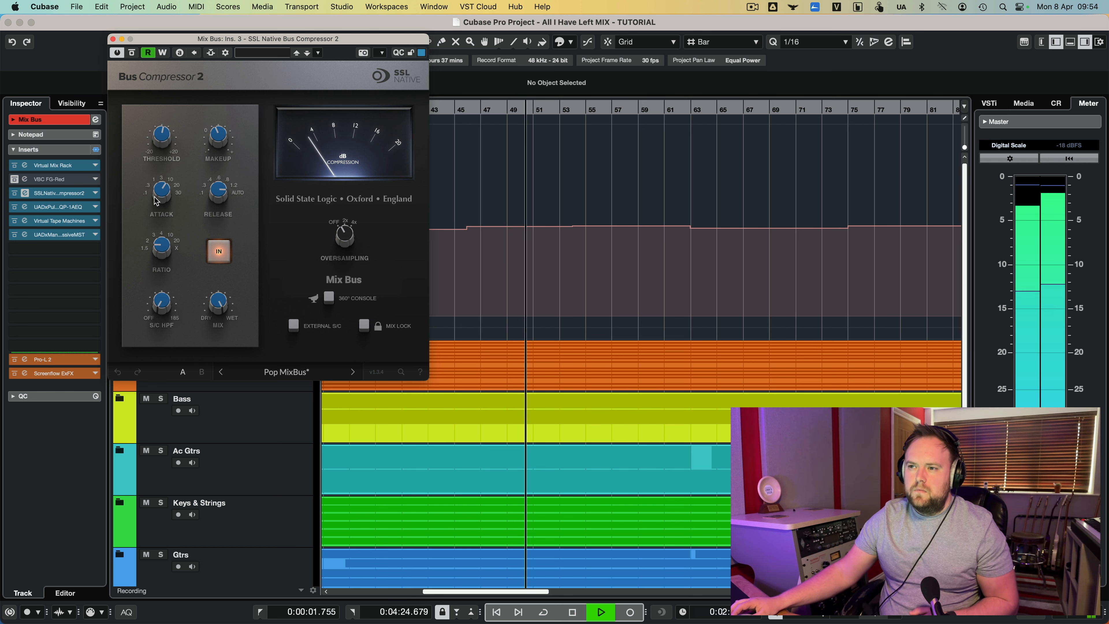
{"action": "key", "text": "space"}
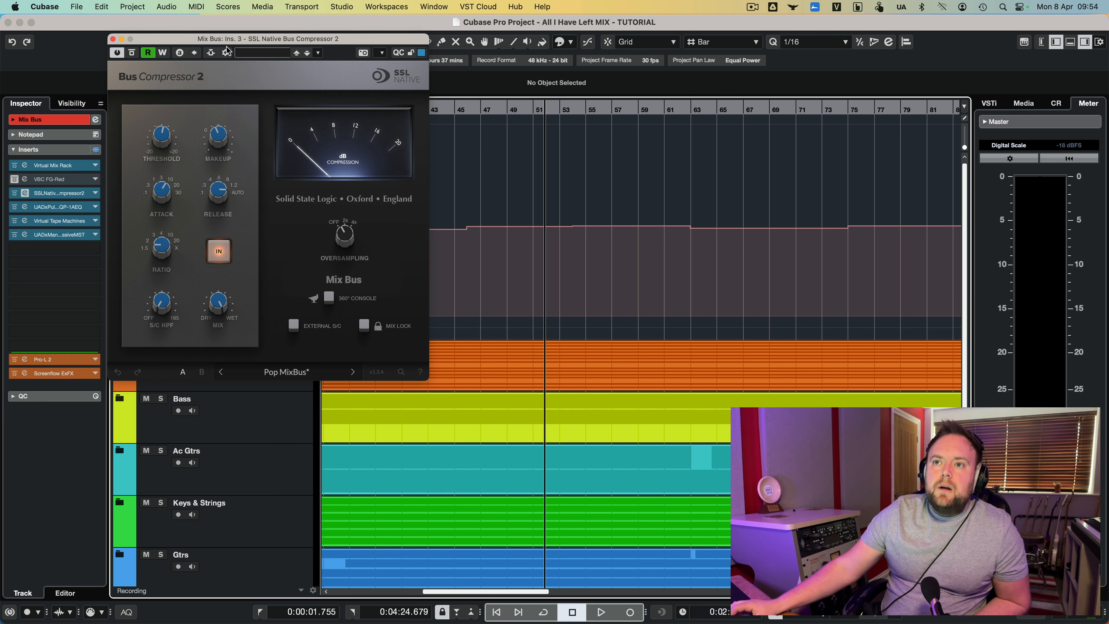
Audition the mix with the SSL compressor active, checking its gain reduction in the editor, and close the editor and bypass the insert
{"action": "left_click_drag", "start_coordinate": [227, 47], "coordinate": [336, 44]}
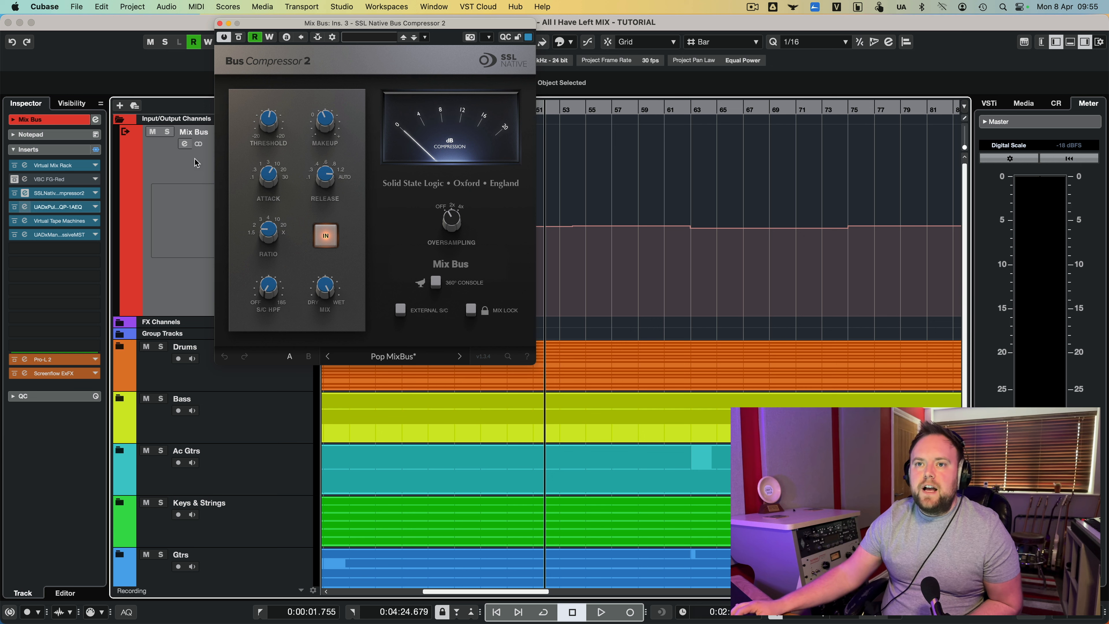
{"action": "left_click", "coordinate": [220, 23]}
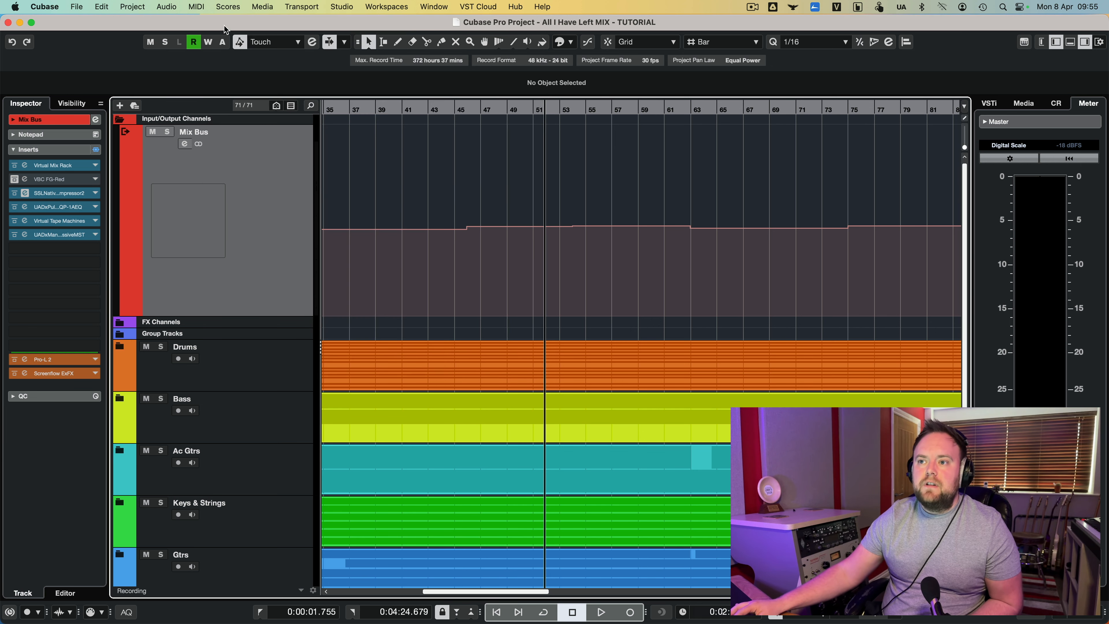
{"action": "key", "text": "space"}
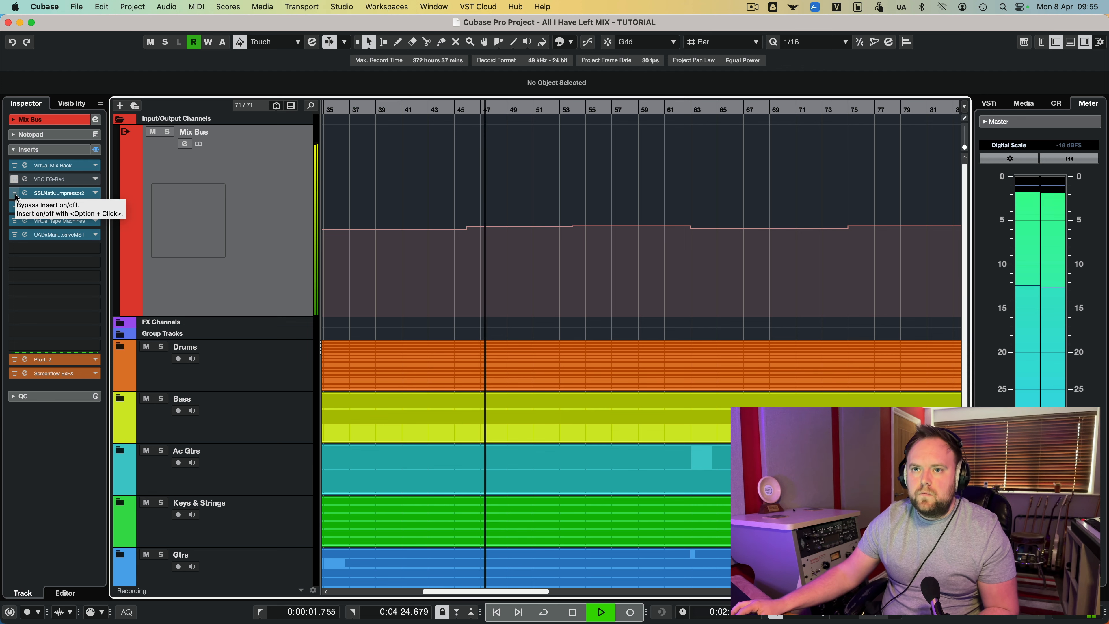
{"action": "left_click", "coordinate": [48, 197]}
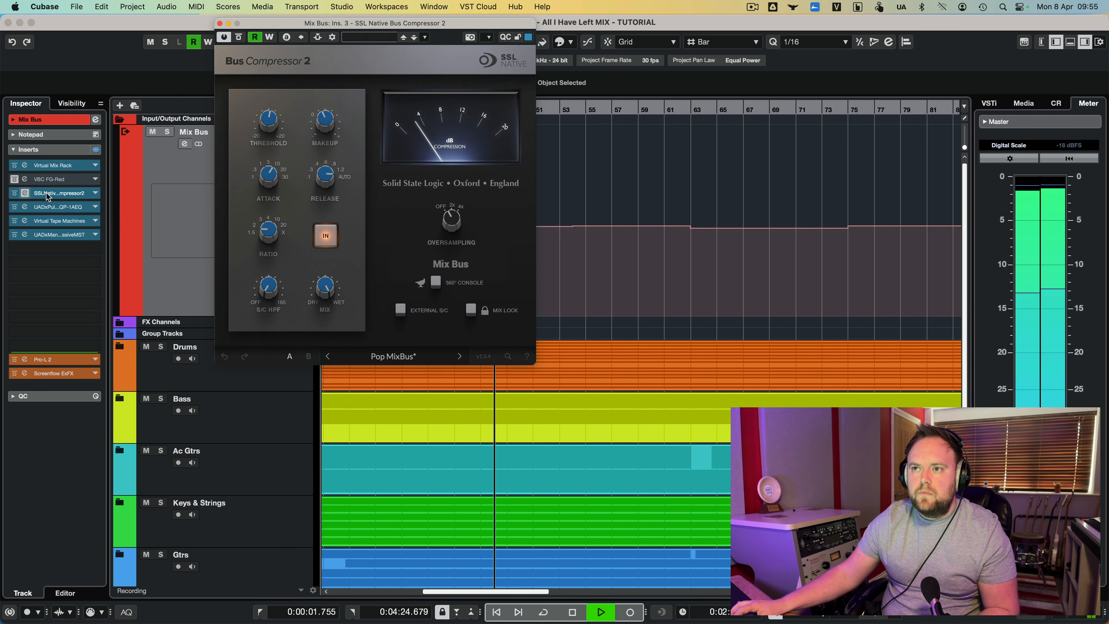
{"action": "left_click", "coordinate": [219, 23]}
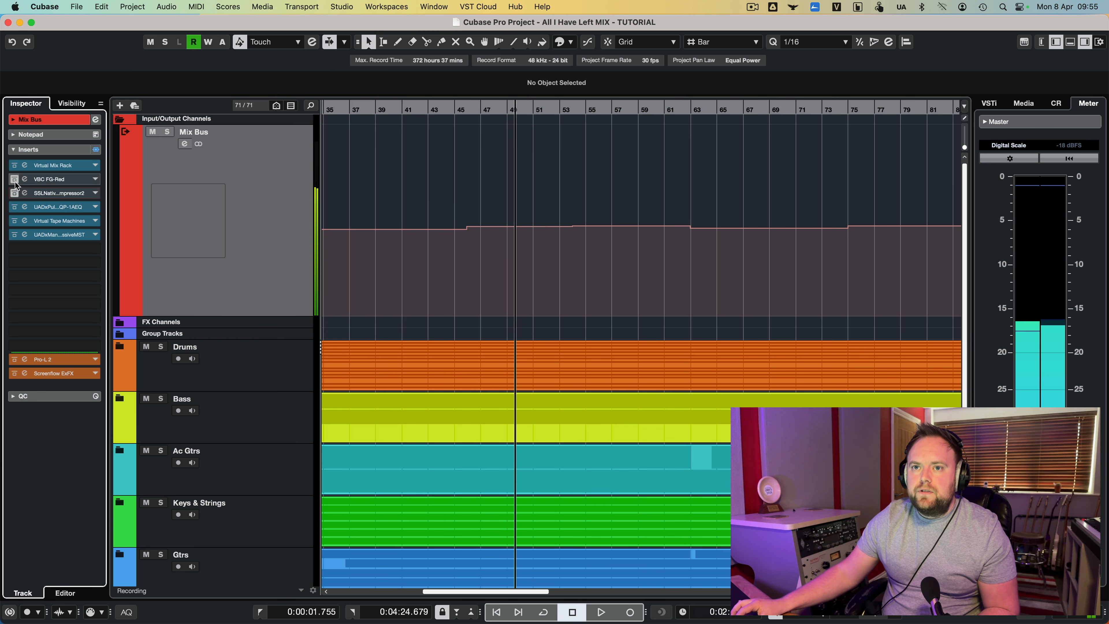
Audition the mix with VBC FG-Red active and its editor open, and stop playback, close the editor and bypass it
{"action": "left_click", "coordinate": [48, 179]}
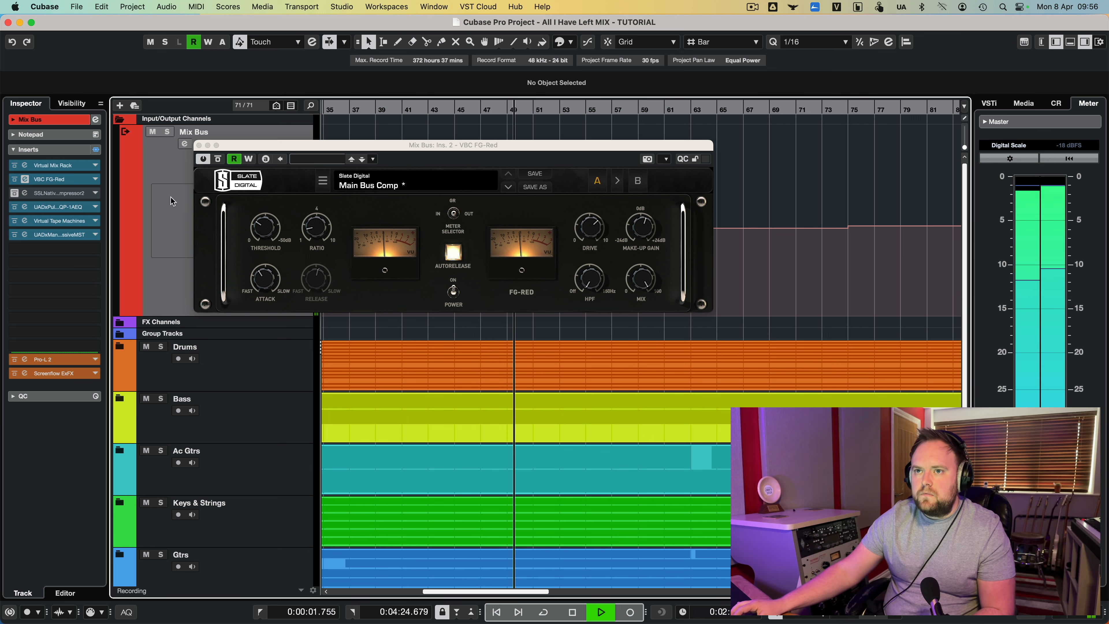
{"action": "key", "text": "space"}
{"action": "left_click", "coordinate": [199, 145]}
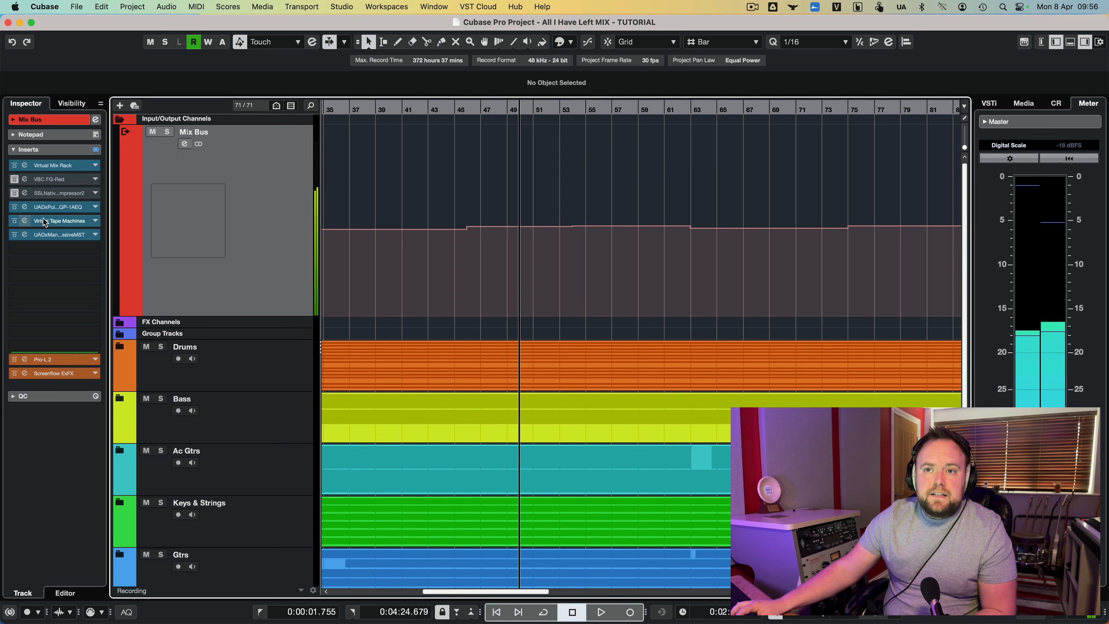
Play the mix with the SSL compressor active and its editor open, and bypass it during playback to compare
{"action": "left_click", "coordinate": [51, 192]}
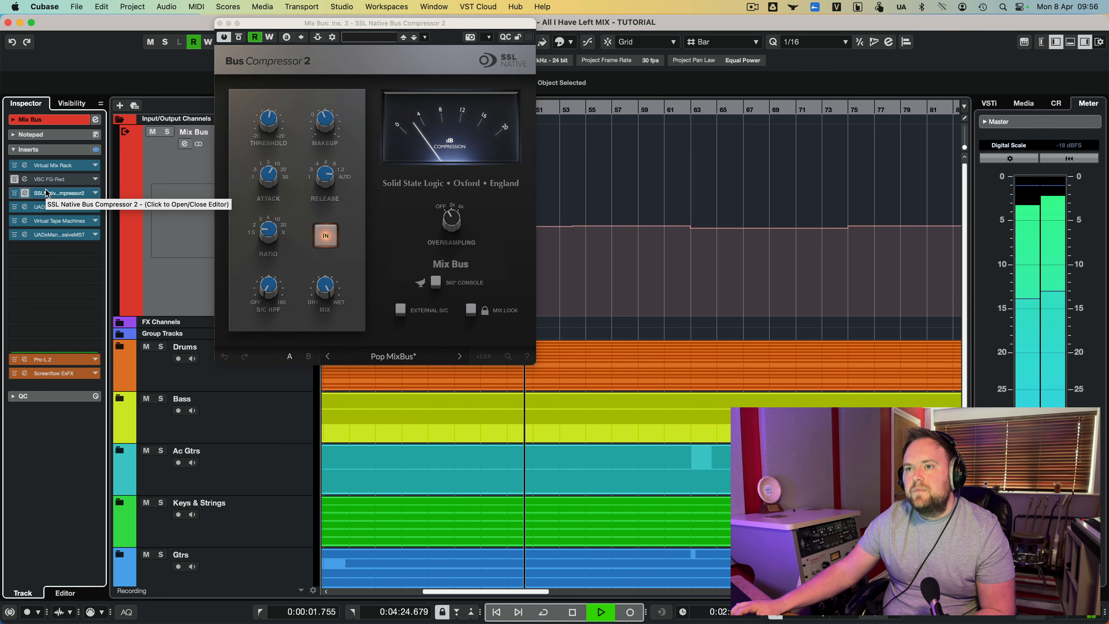
{"action": "left_click", "coordinate": [240, 36]}
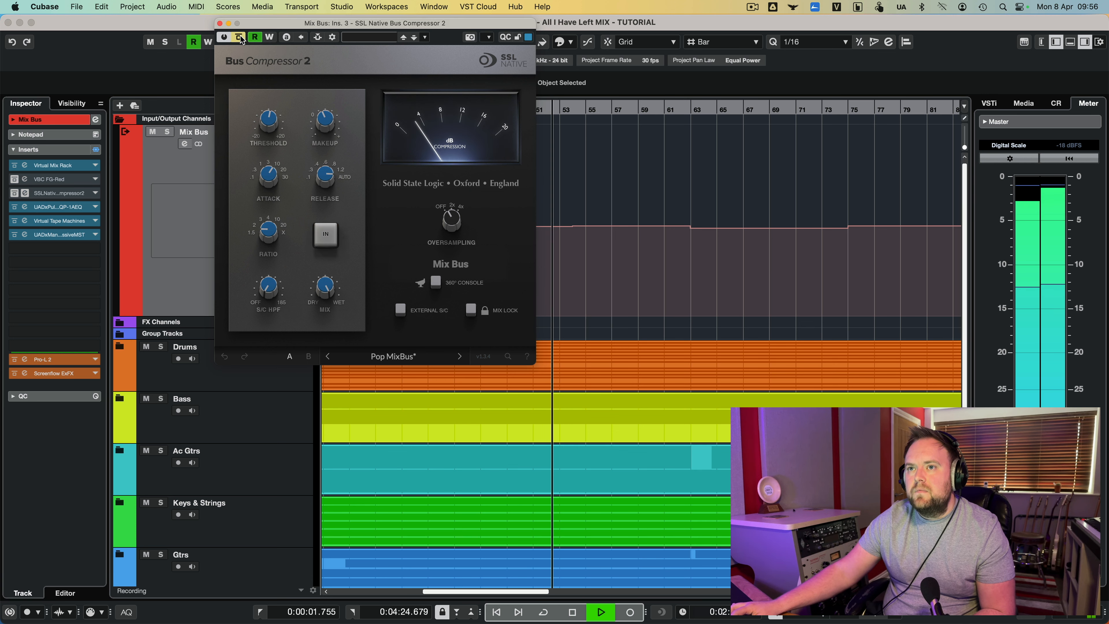